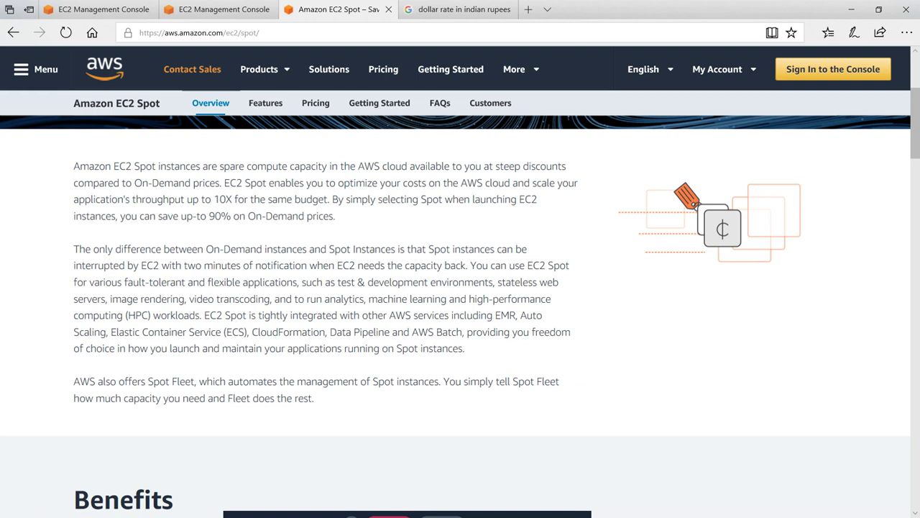
# - Open the EC2 On-Demand pricing page and look at the Linux instance price table
pyautogui.click(13, 32)
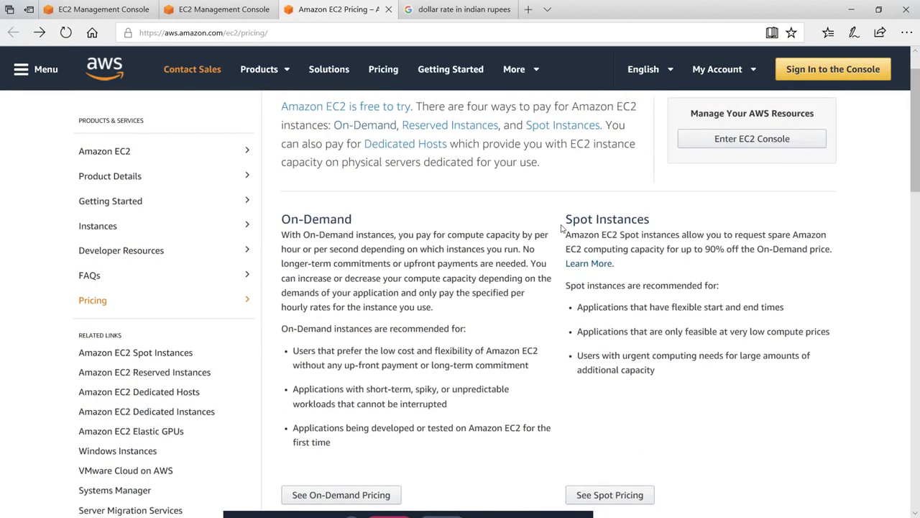
pyautogui.scroll(-3, 331, 270)
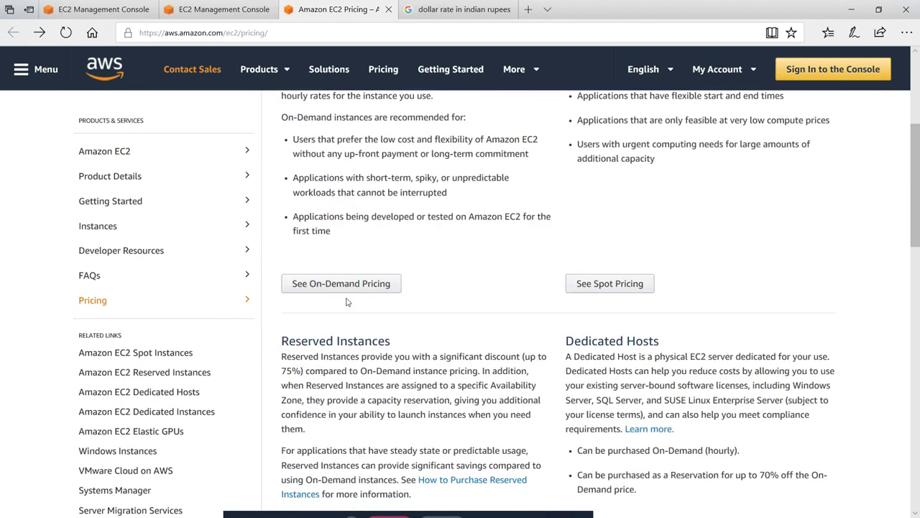
pyautogui.click(392, 288)
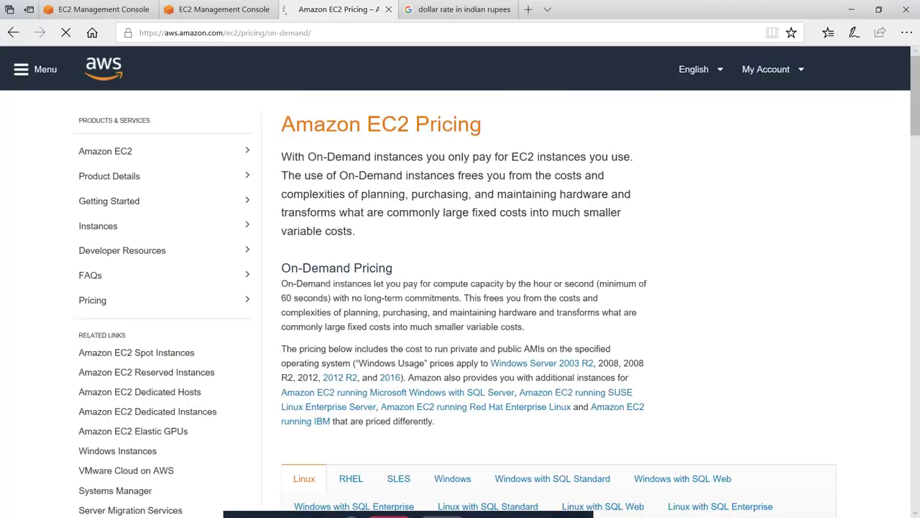
pyautogui.scroll(-4, 515, 323)
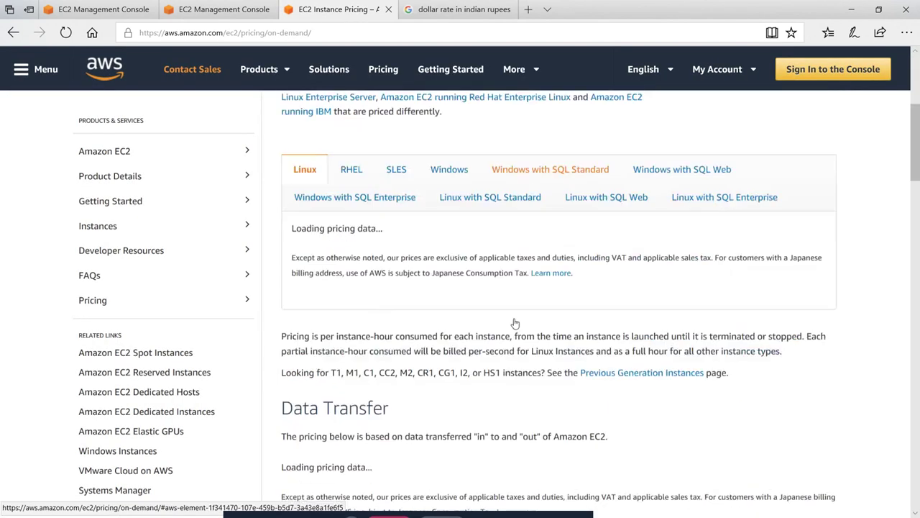
pyautogui.scroll(-2, 515, 323)
pyautogui.scroll(1, 514, 323)
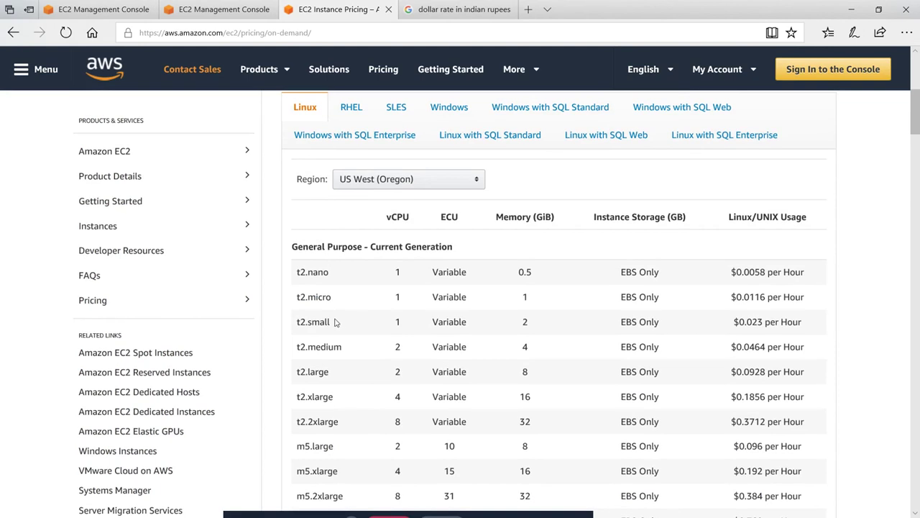
# - Copy the hourly t2.medium On-Demand price and convert 0.0464 US dollars to Indian rupees in the currency converter
pyautogui.moveTo(277, 321); pyautogui.dragTo(366, 333)
pyautogui.moveTo(343, 346); pyautogui.dragTo(304, 346)
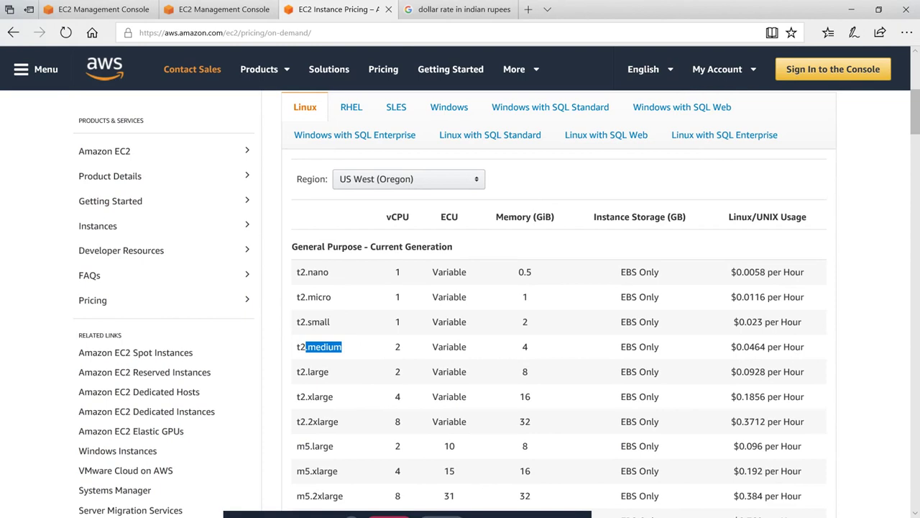
pyautogui.moveTo(767, 346); pyautogui.dragTo(734, 347)
pyautogui.hotkey('ctrl', 'c')
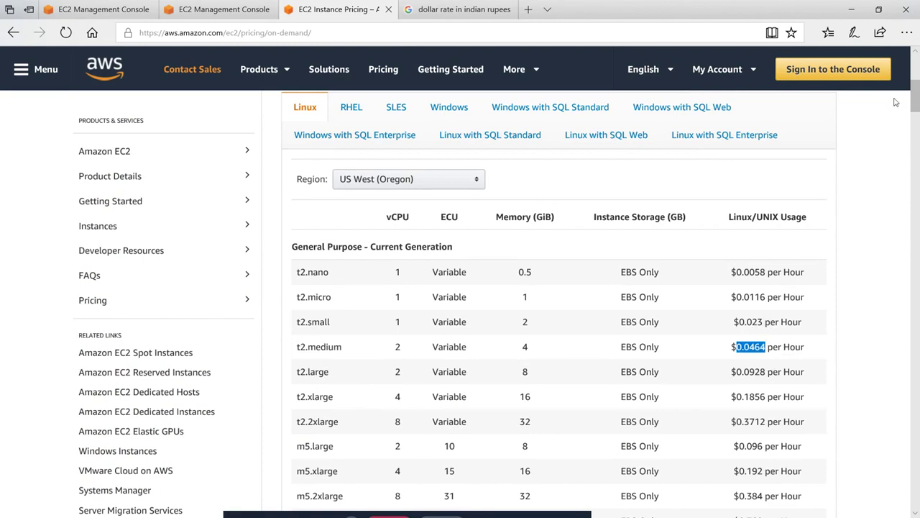
pyautogui.click(474, 9)
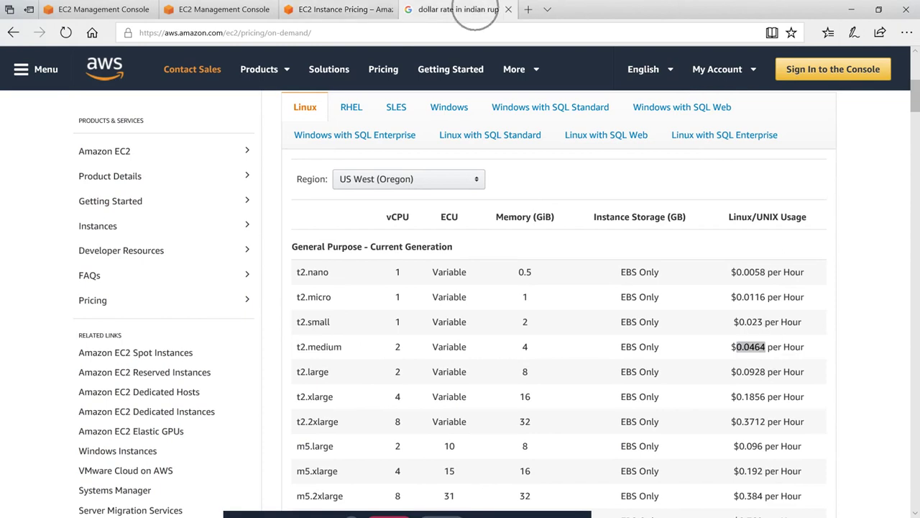
pyautogui.hotkey('ctrl', 'v')
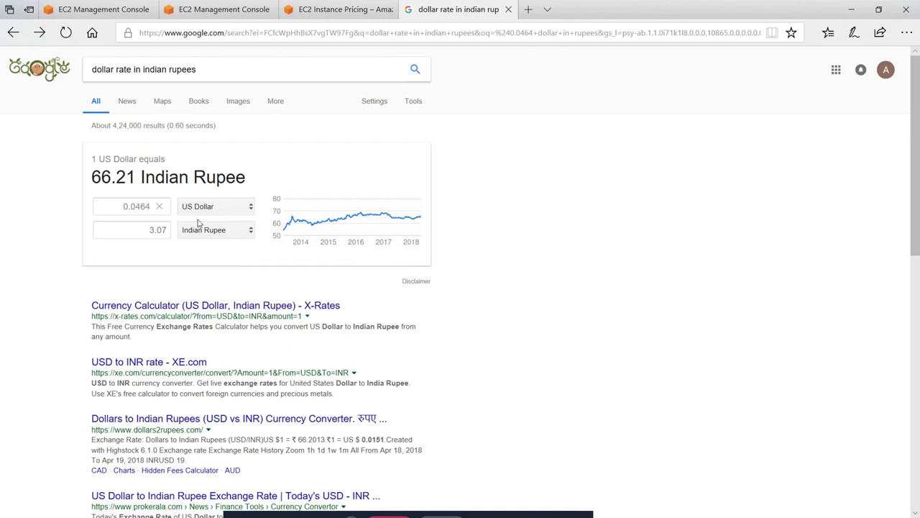
pyautogui.click(622, 238)
# - Look up the Spot Instance pricing history for the t2.medium instance type in the EC2 console's Spot Requests
pyautogui.click(379, 9)
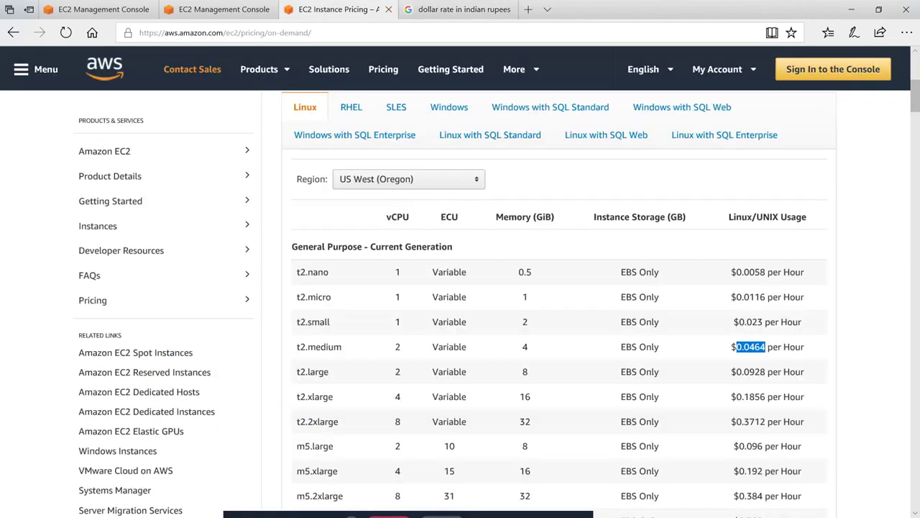
pyautogui.click(227, 16)
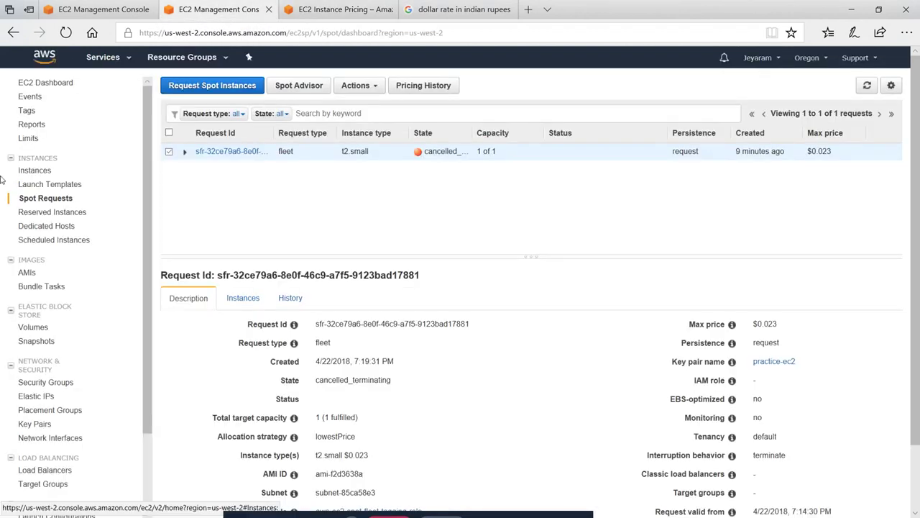
pyautogui.click(64, 198)
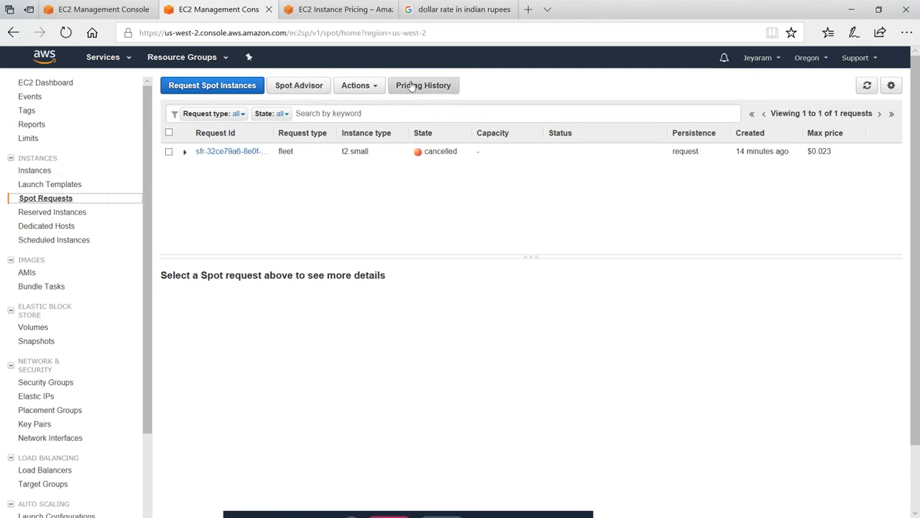
pyautogui.click(435, 91)
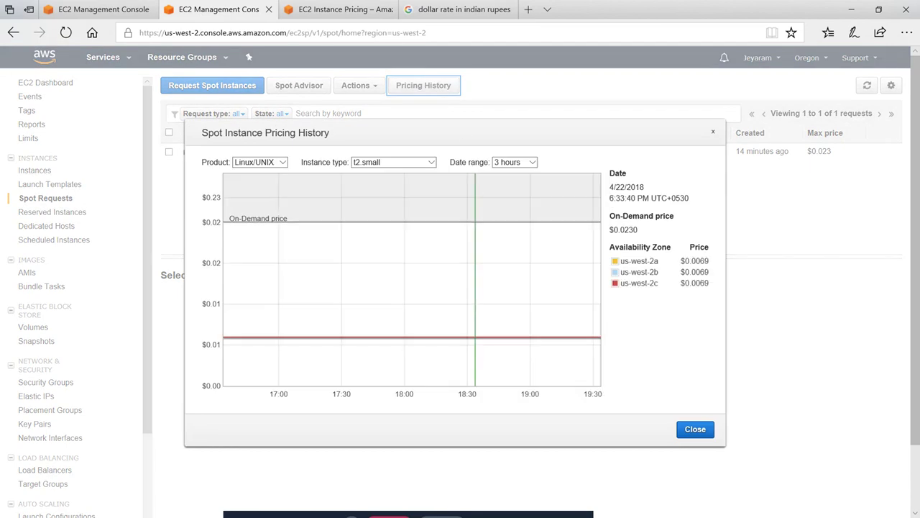
pyautogui.click(429, 161)
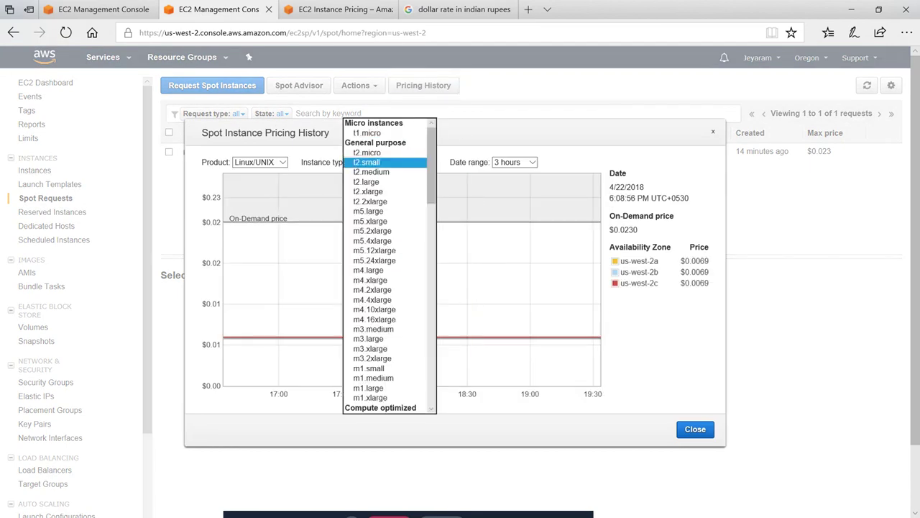
pyautogui.click(395, 180)
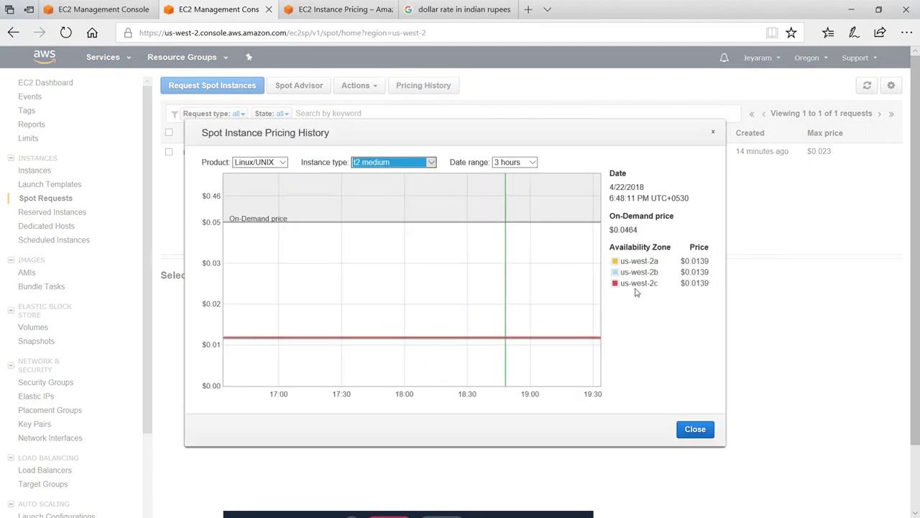
# - Convert the us-west-2a Spot price of 0.0139 US dollars to Indian rupees in the currency converter
pyautogui.doubleClick(701, 261)
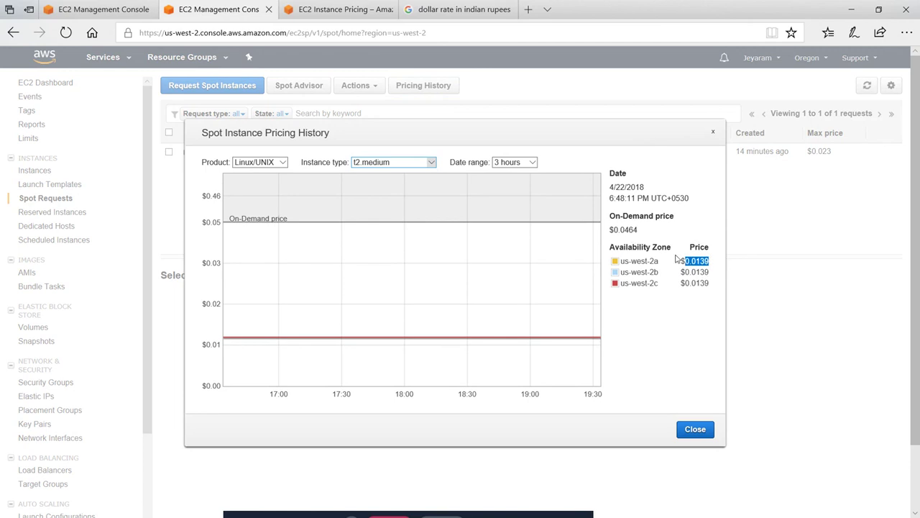
pyautogui.click(467, 9)
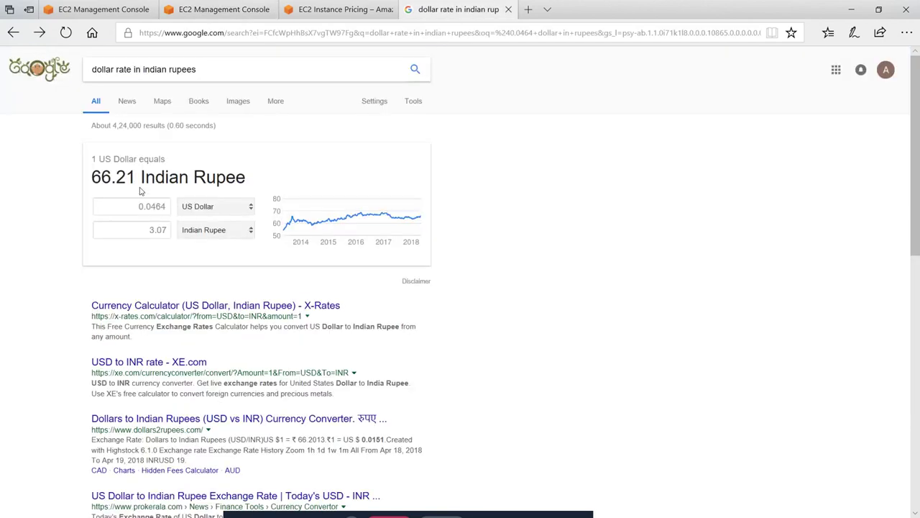
pyautogui.doubleClick(165, 206)
pyautogui.press('BackSpace')
pyautogui.write('0.0139')
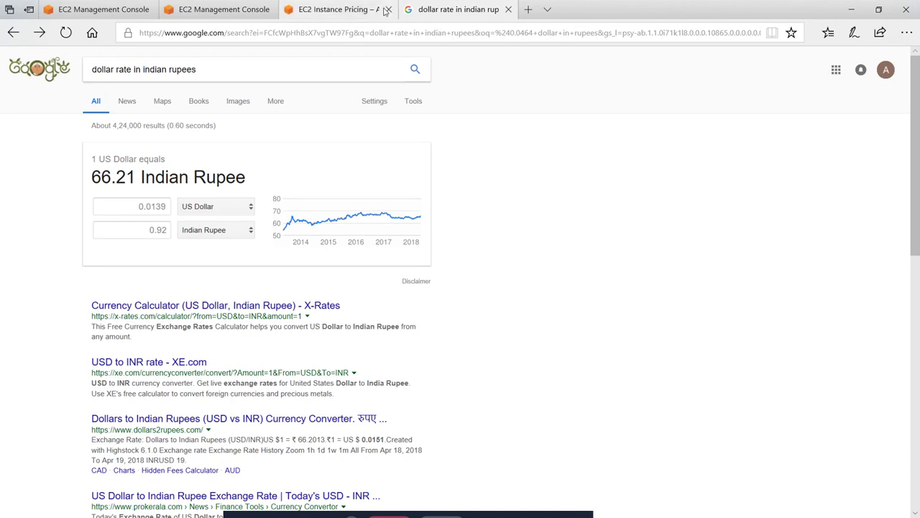
# - Close the Spot pricing history and start a new Spot Instances request in the EC2 console
pyautogui.click(218, 8)
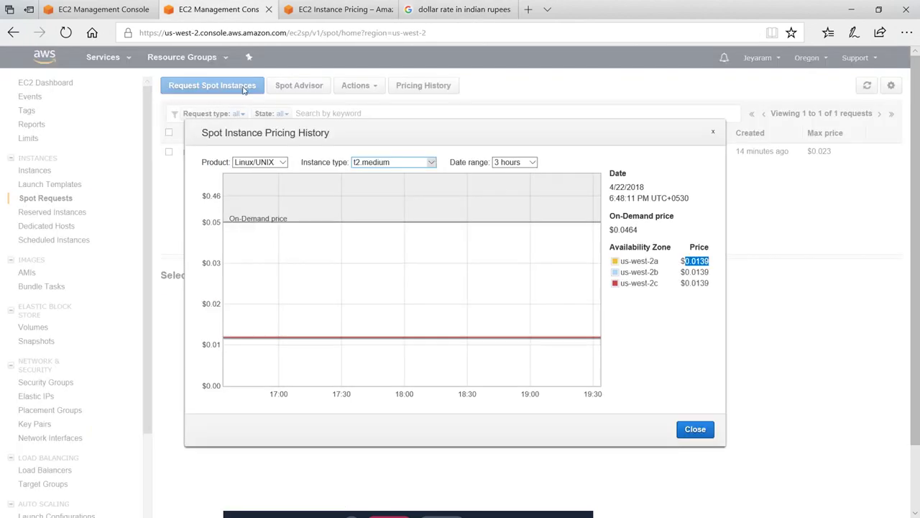
pyautogui.click(704, 428)
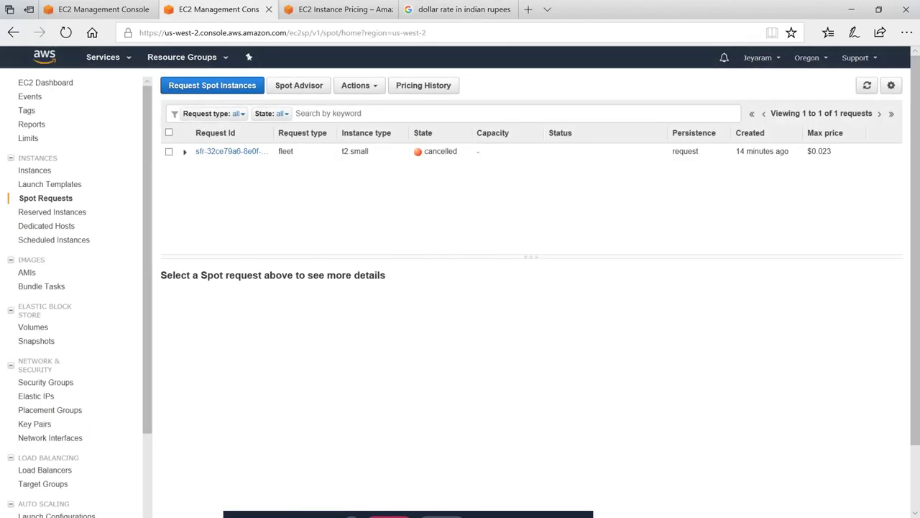
pyautogui.click(213, 92)
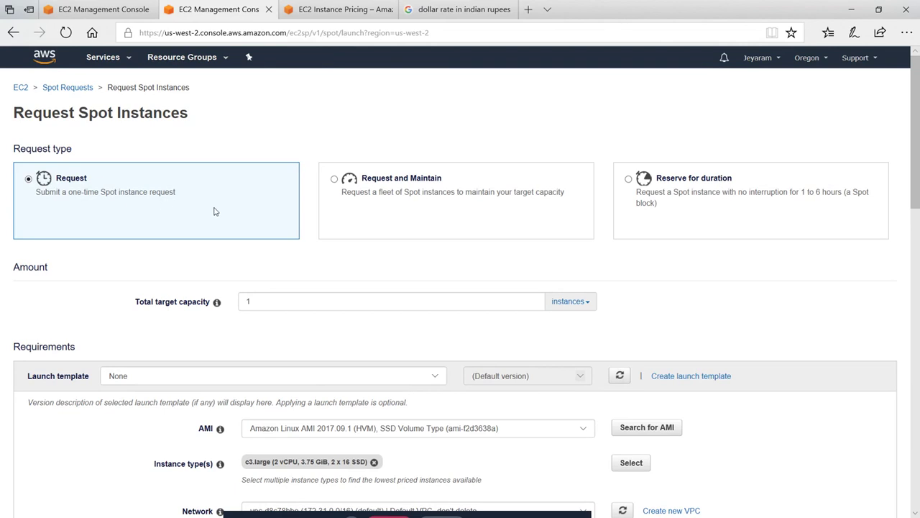
pyautogui.scroll(-1, 214, 211)
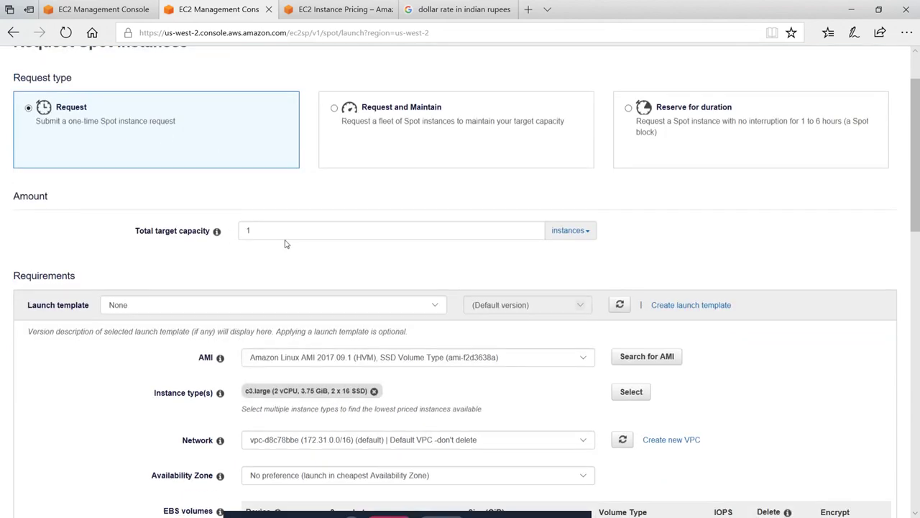
pyautogui.scroll(-2, 286, 244)
pyautogui.scroll(-1, 328, 240)
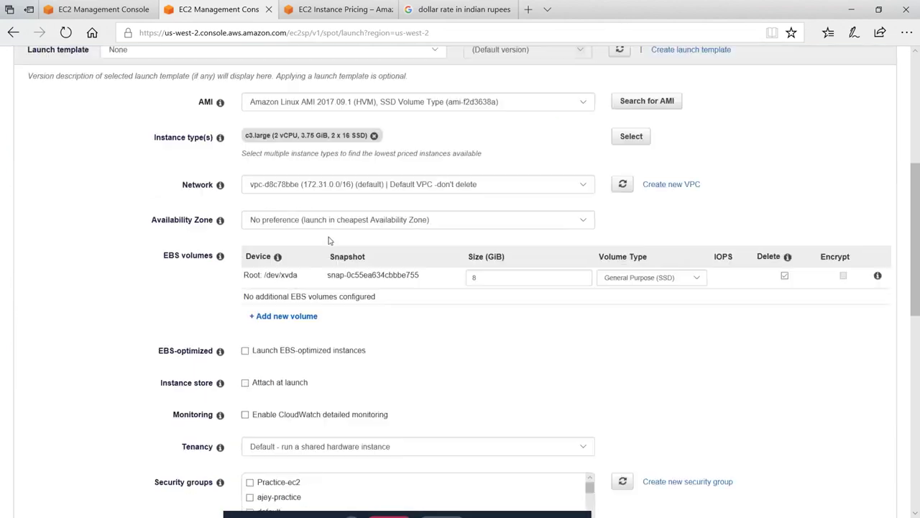
pyautogui.scroll(1, 288, 222)
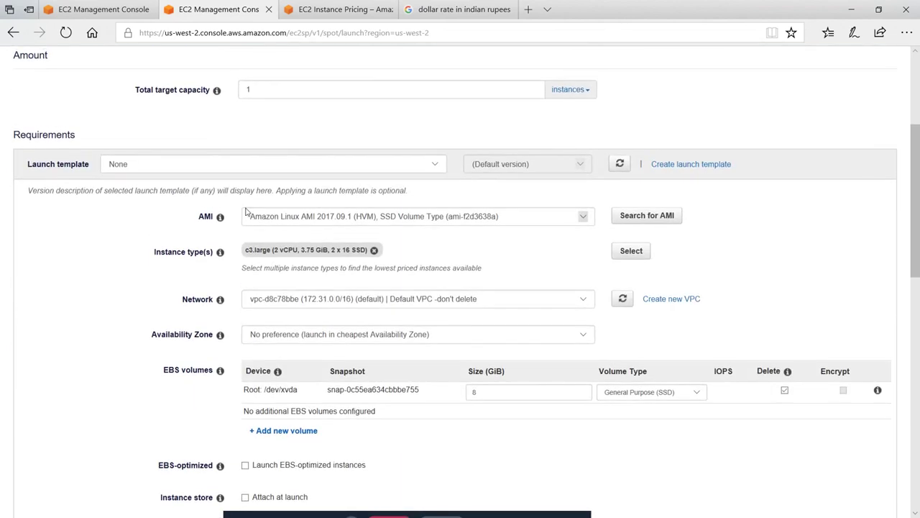
# - Review the available AMI choices and look into the custom AMI search without picking an image
pyautogui.click(584, 216)
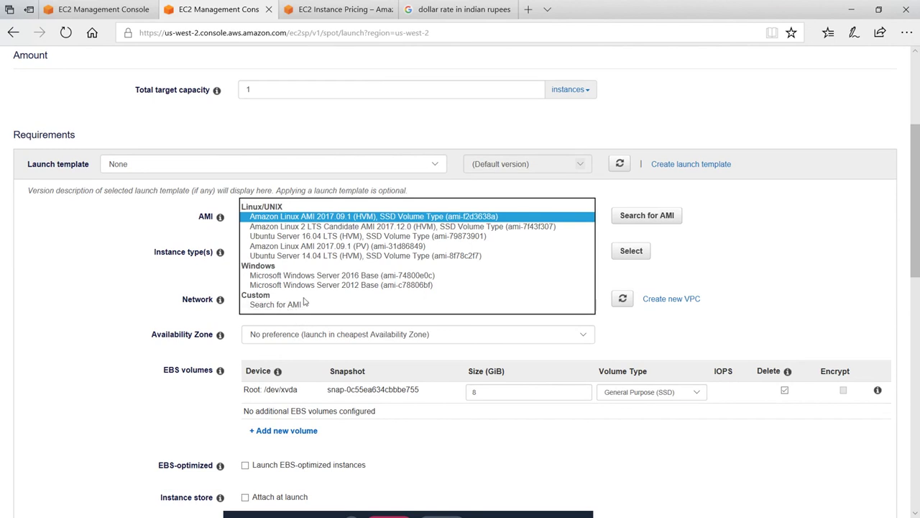
pyautogui.click(783, 248)
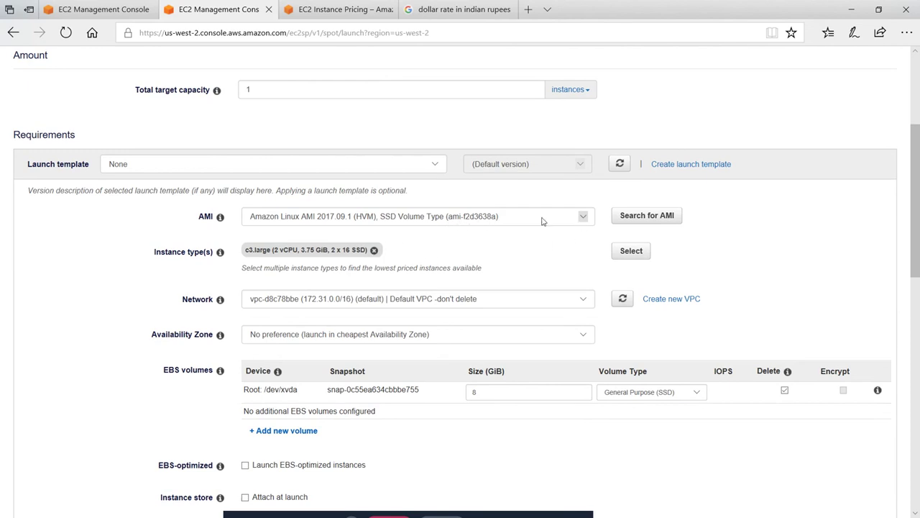
pyautogui.click(585, 215)
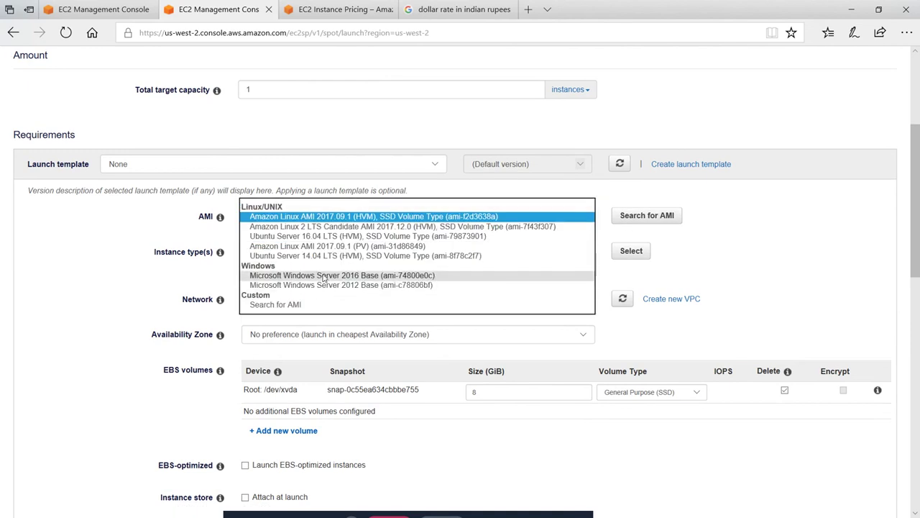
pyautogui.click(311, 304)
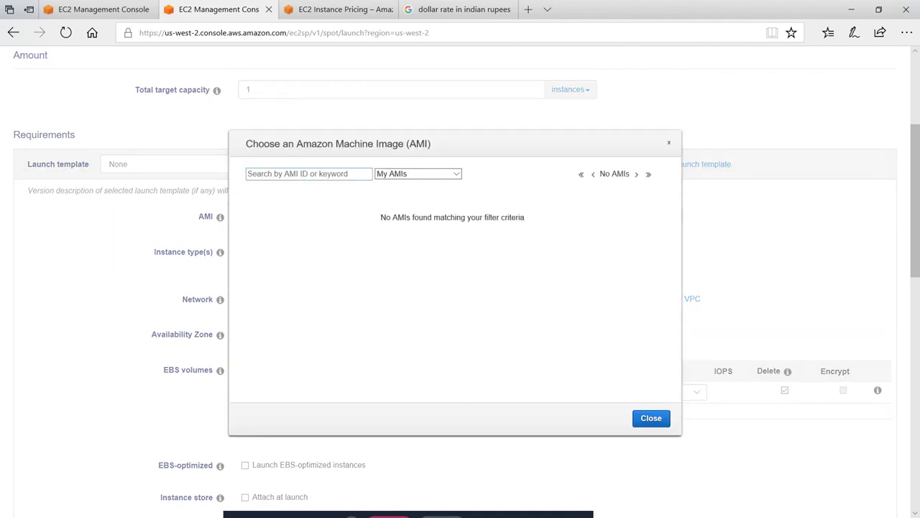
pyautogui.click(309, 174)
pyautogui.click(650, 419)
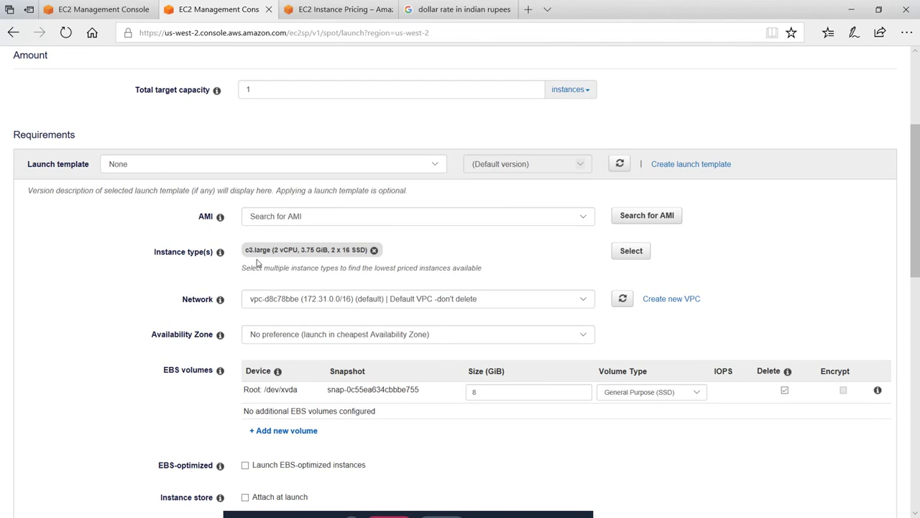
# - Replace the c3.large instance type in the Spot request with the general purpose t2.medium type
pyautogui.click(374, 249)
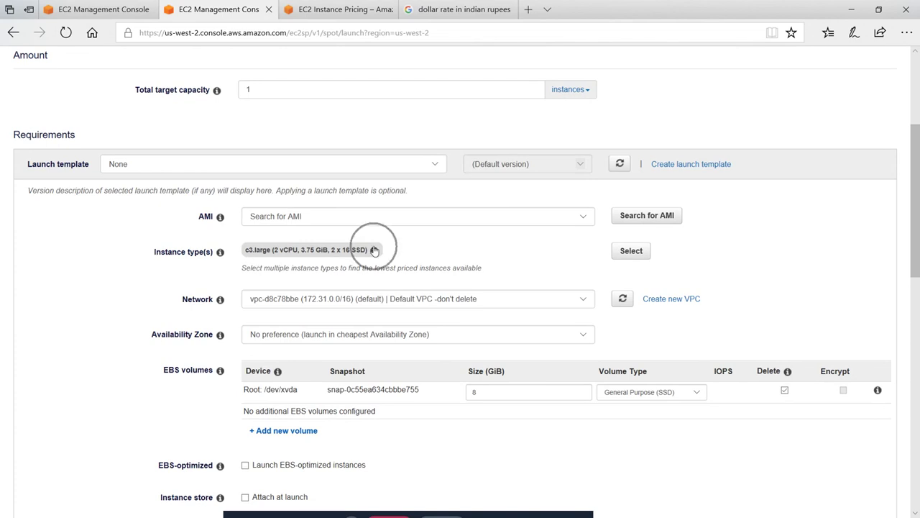
pyautogui.click(630, 250)
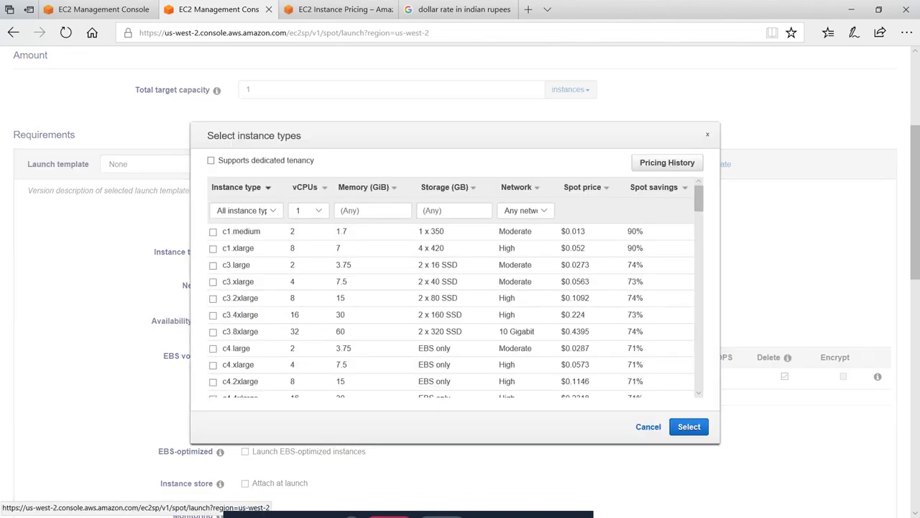
pyautogui.click(269, 209)
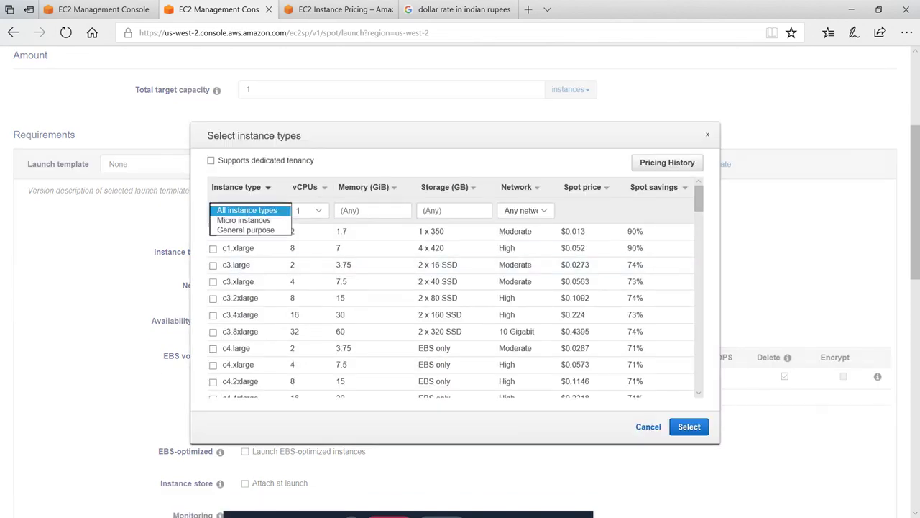
pyautogui.click(262, 232)
pyautogui.scroll(-5, 252, 338)
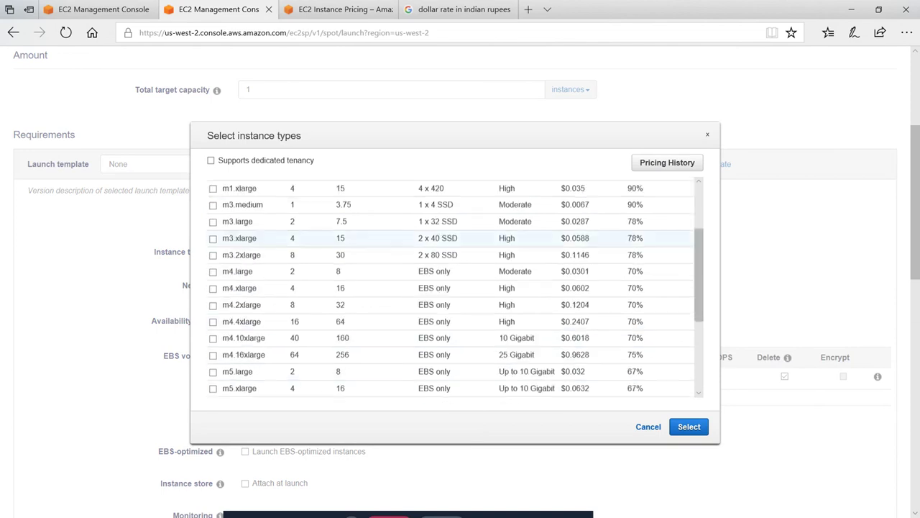
pyautogui.scroll(-3, 253, 333)
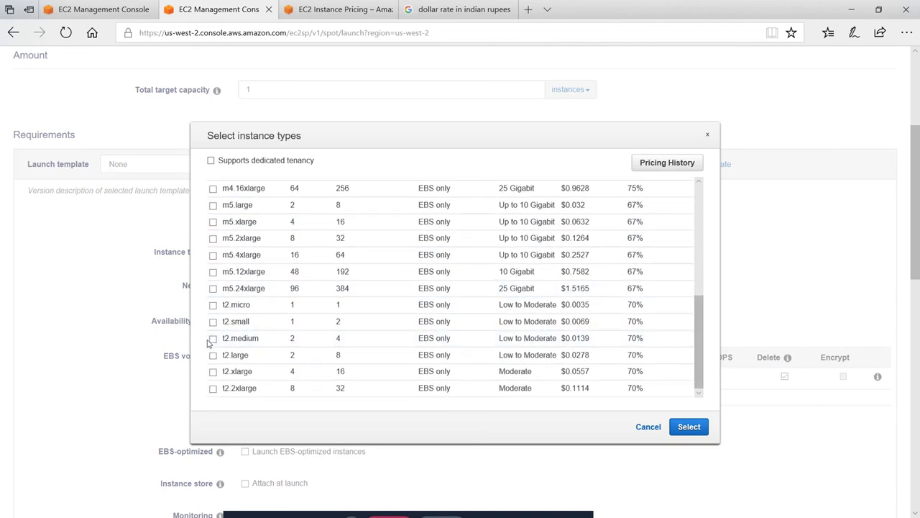
pyautogui.click(213, 339)
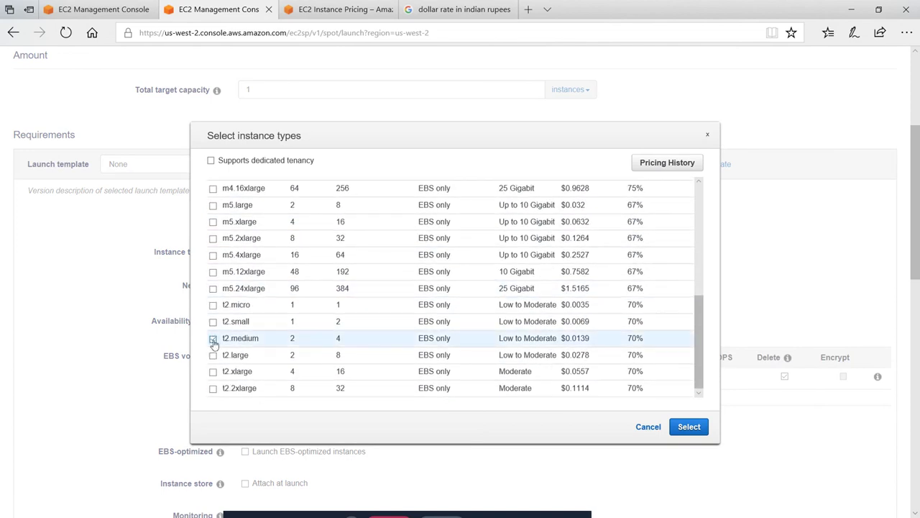
pyautogui.click(688, 426)
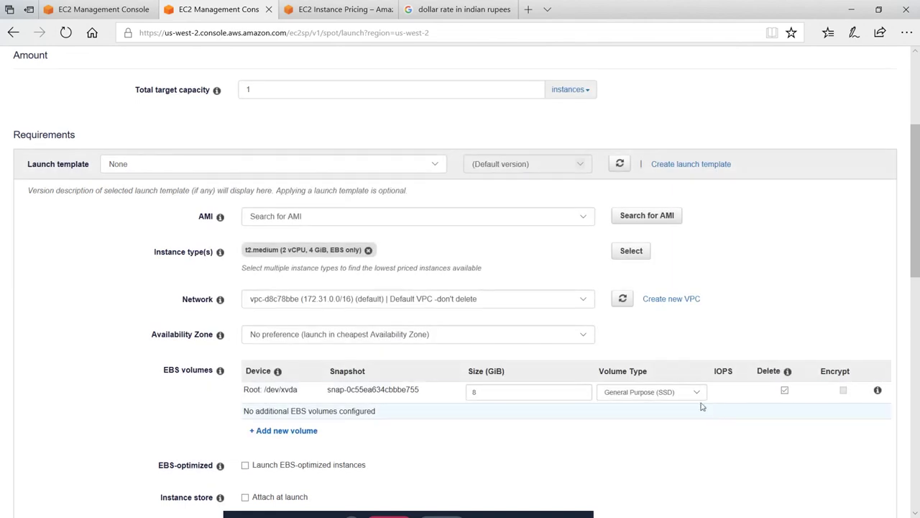
# - Assign the Practice-ec2 security group and enable auto-assignment of an IPv4 public IP for the Spot request
pyautogui.scroll(-3, 545, 347)
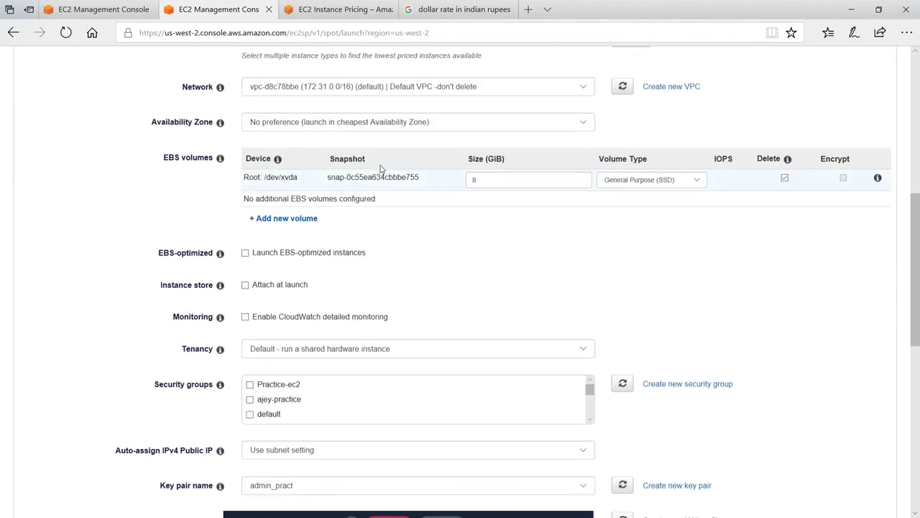
pyautogui.scroll(-1, 497, 226)
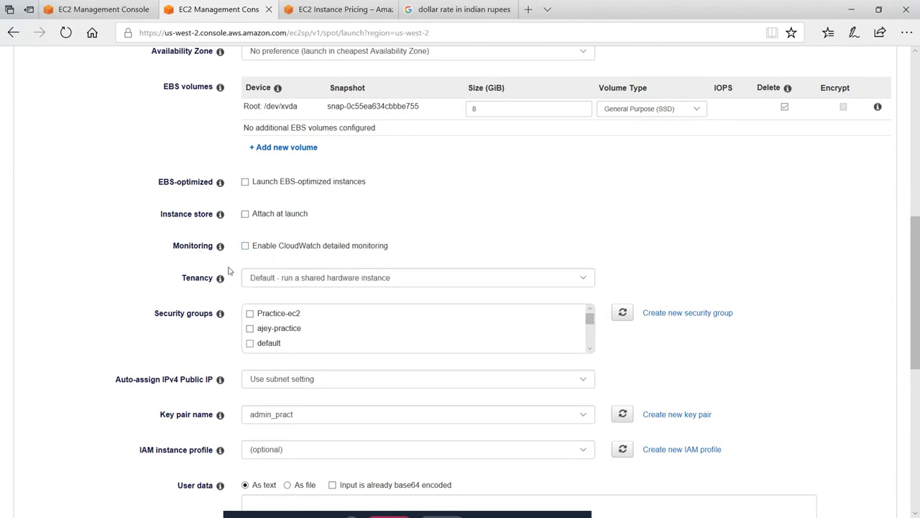
pyautogui.scroll(-3, 230, 270)
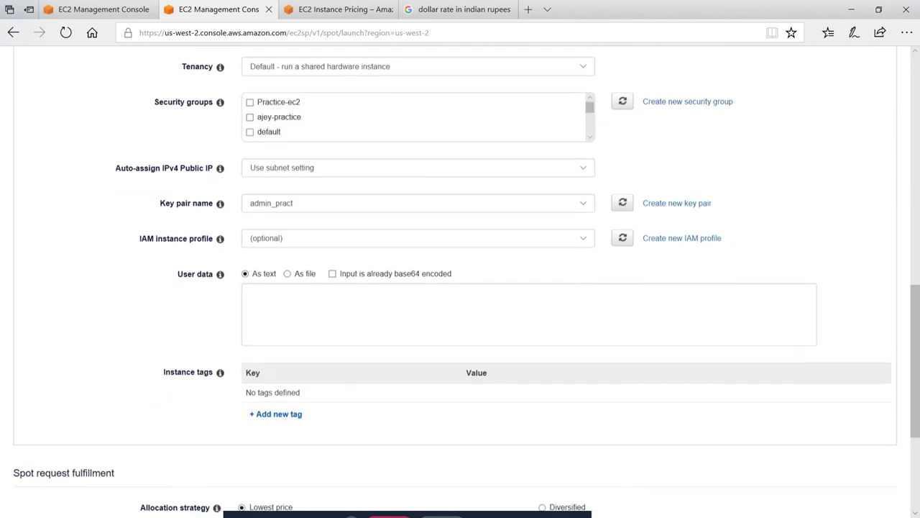
pyautogui.click(249, 102)
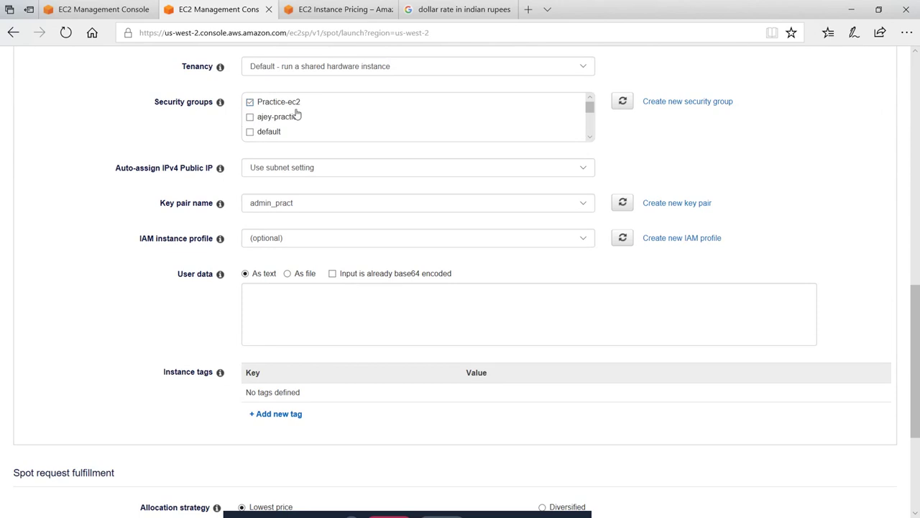
pyautogui.click(356, 171)
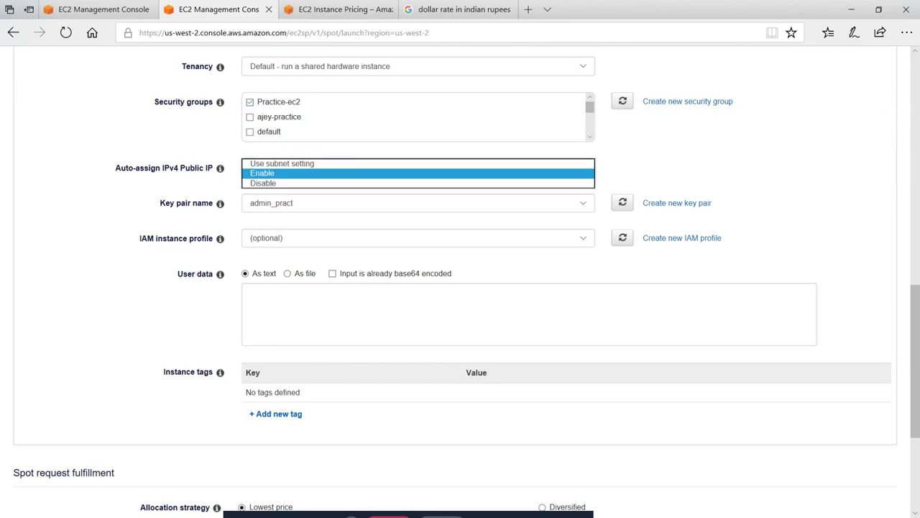
pyautogui.click(297, 179)
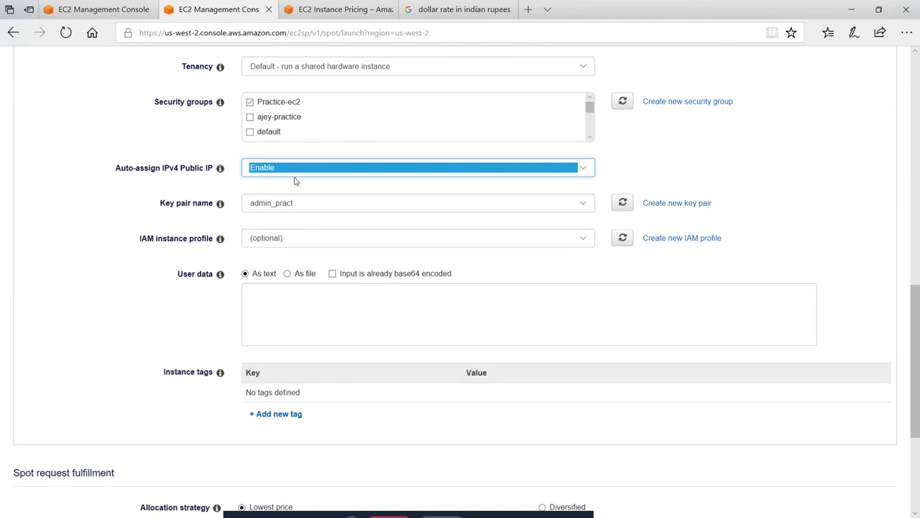
# - Choose practice-ec2 as the key pair for the Spot request
pyautogui.click(584, 205)
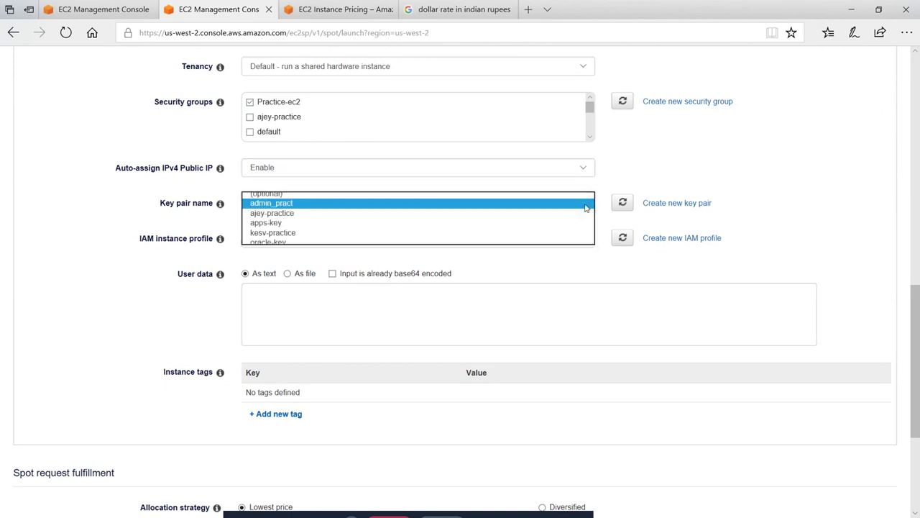
pyautogui.click(282, 263)
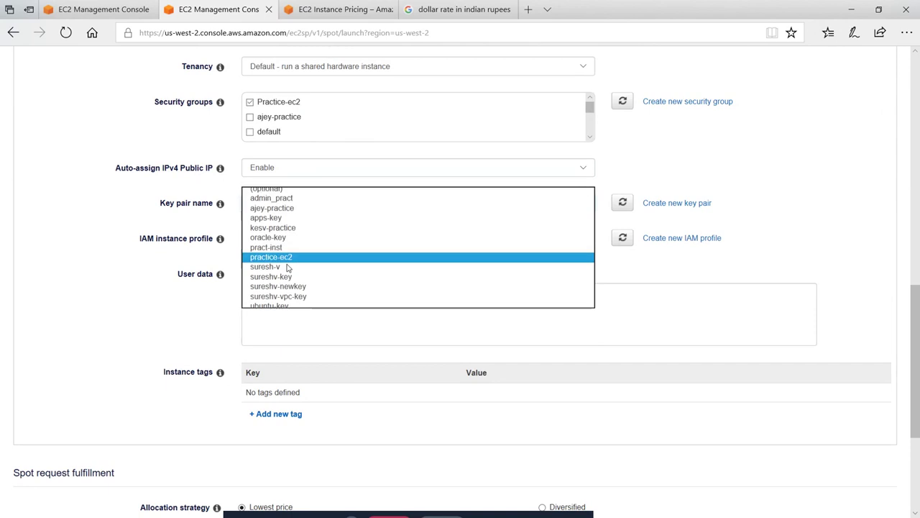
pyautogui.click(780, 184)
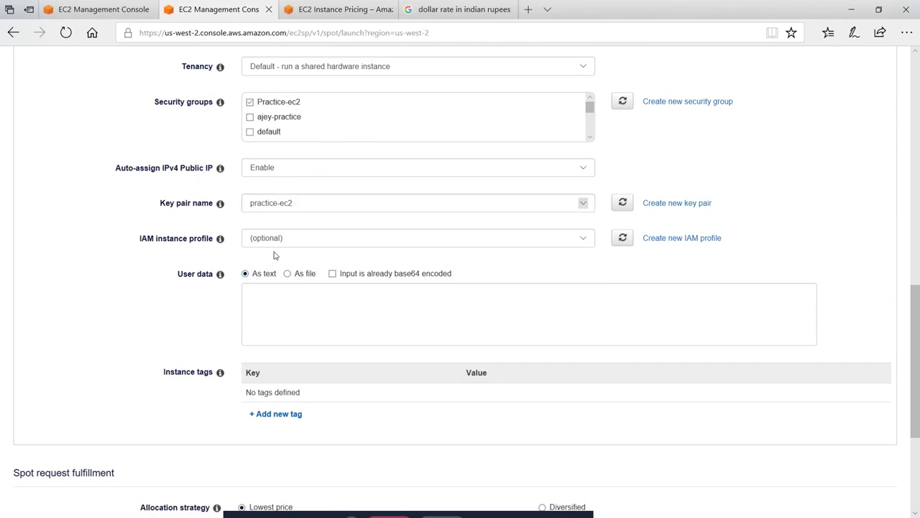
# - Switch the maximum price to a custom amount of $0.0139 per instance per hour
pyautogui.scroll(-3, 273, 255)
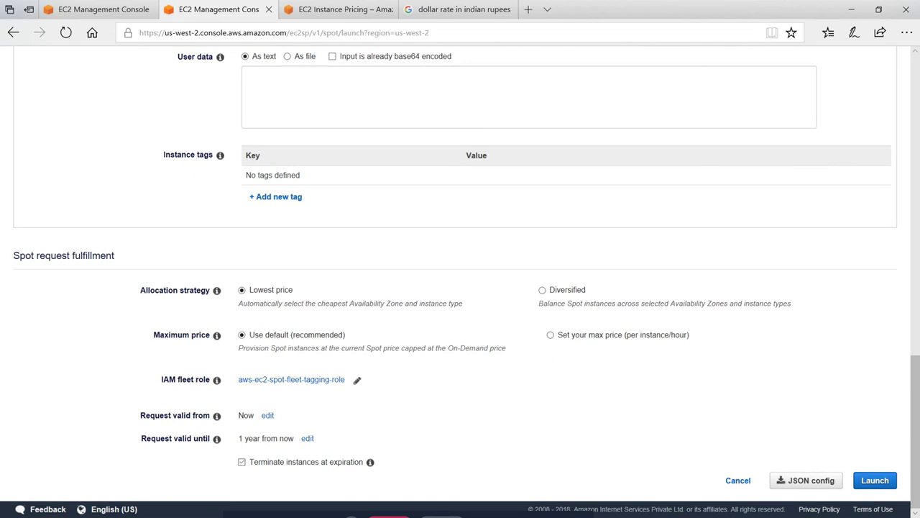
pyautogui.click(551, 335)
pyautogui.click(620, 355)
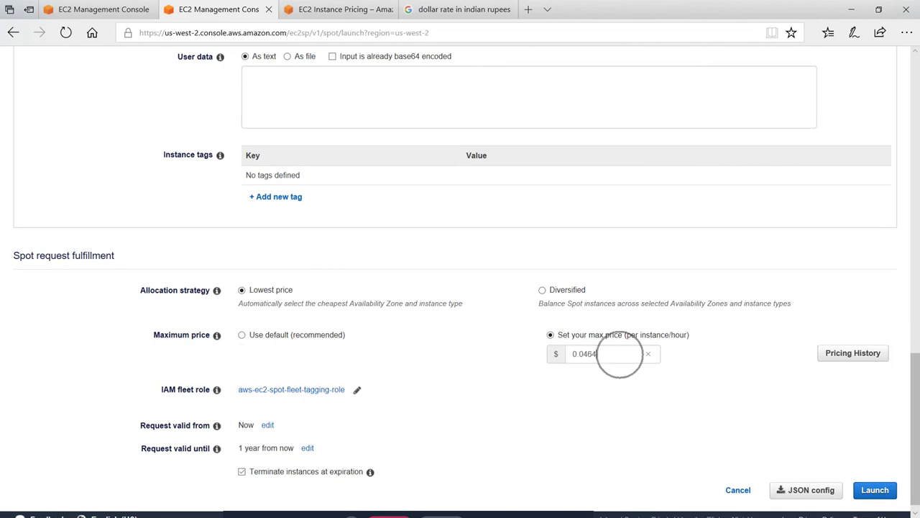
pyautogui.moveTo(620, 355); pyautogui.dragTo(532, 363)
pyautogui.write('0.0139')
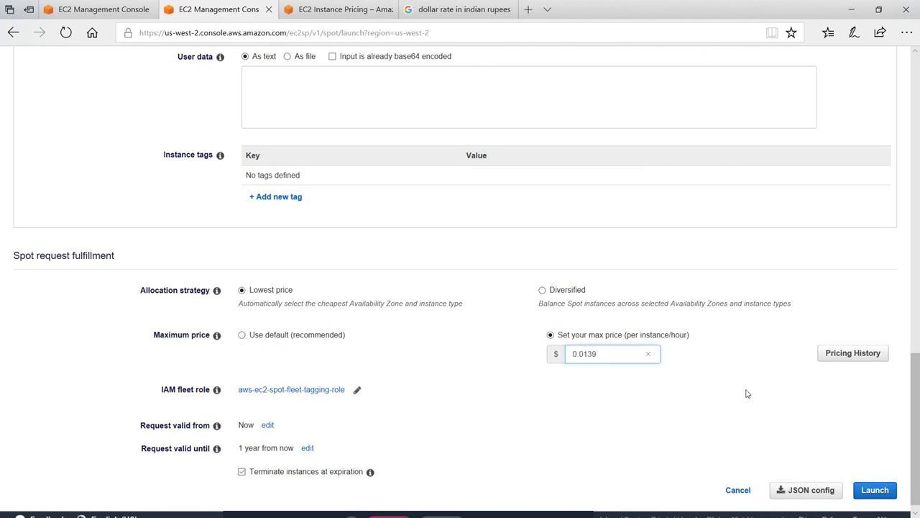
pyautogui.click(747, 394)
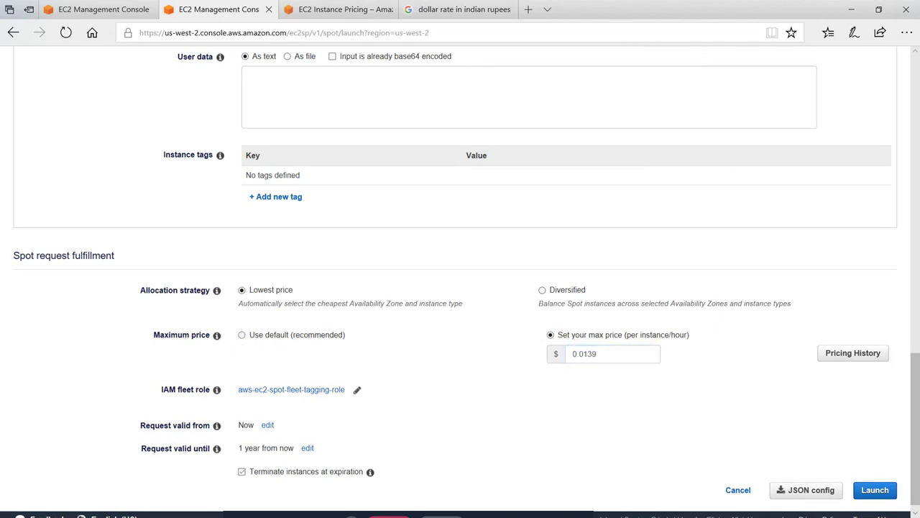
# - Check the t2.medium Spot pricing history and re-enter $0.0139 as the maximum price per instance hour
pyautogui.click(853, 353)
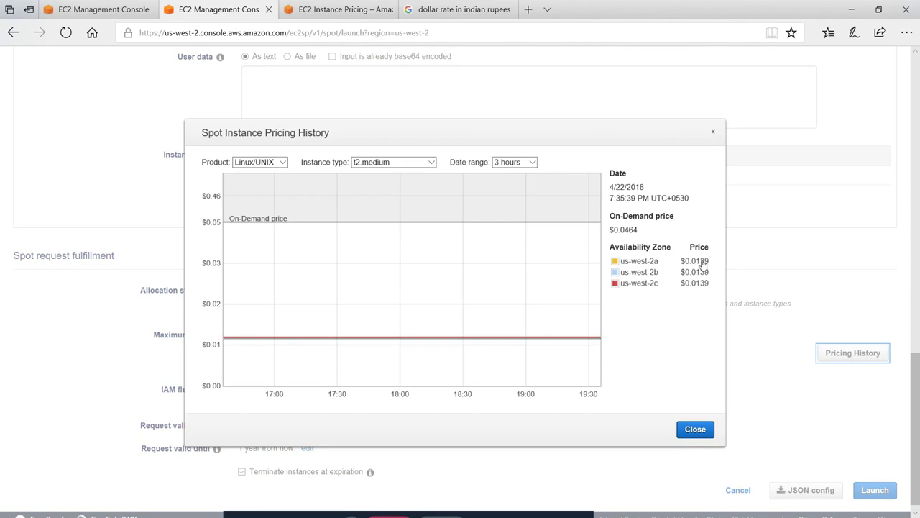
pyautogui.moveTo(709, 261); pyautogui.dragTo(692, 261)
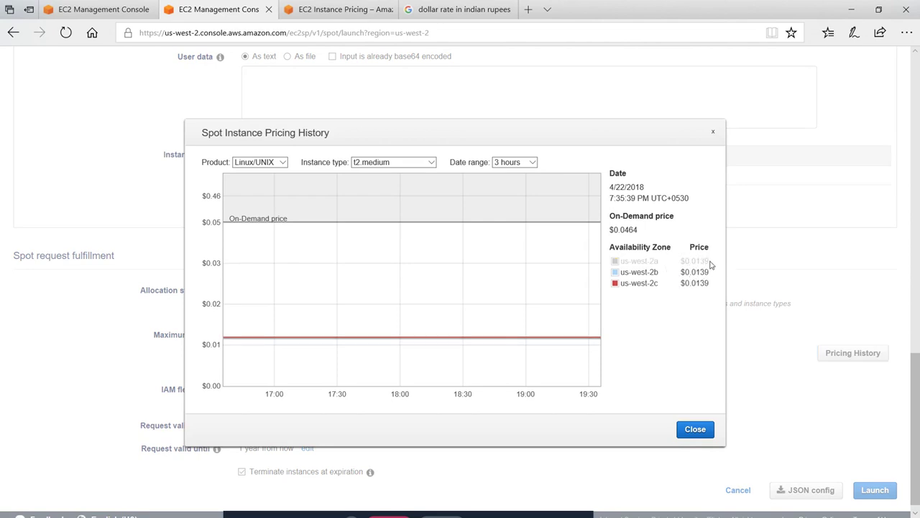
pyautogui.click(695, 428)
pyautogui.doubleClick(591, 353)
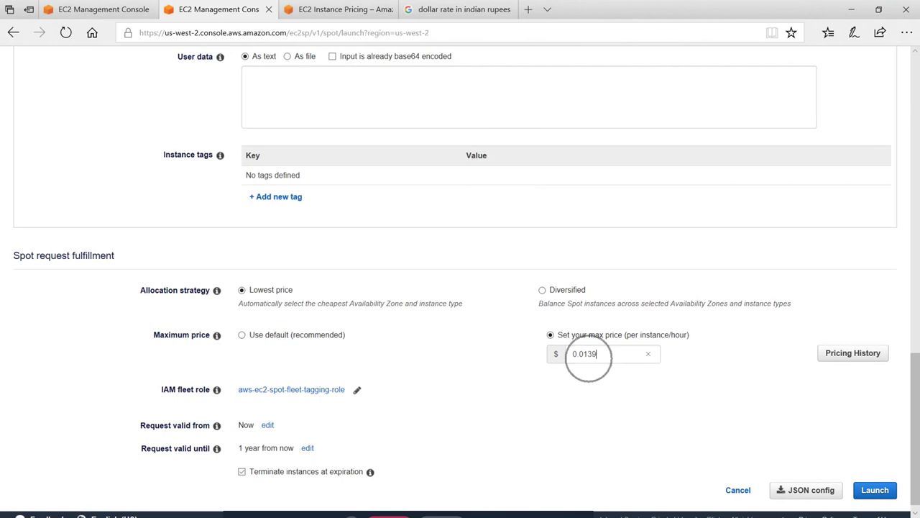
pyautogui.write('0.0139')
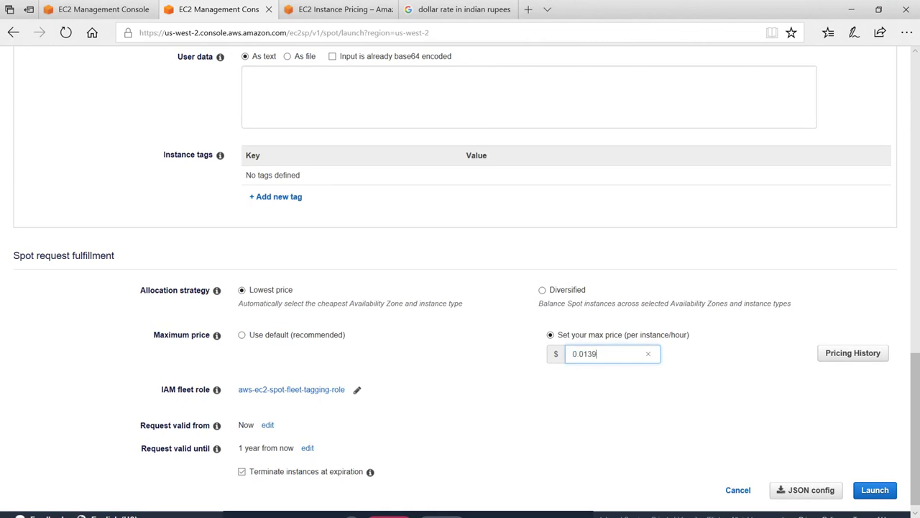
pyautogui.click(773, 426)
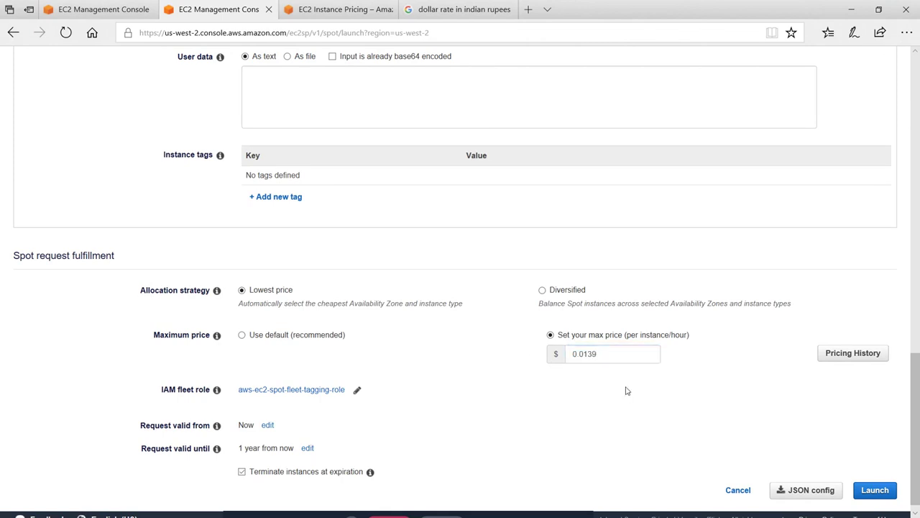
# - Try to launch the Spot request with the current settings
pyautogui.scroll(-1, 626, 391)
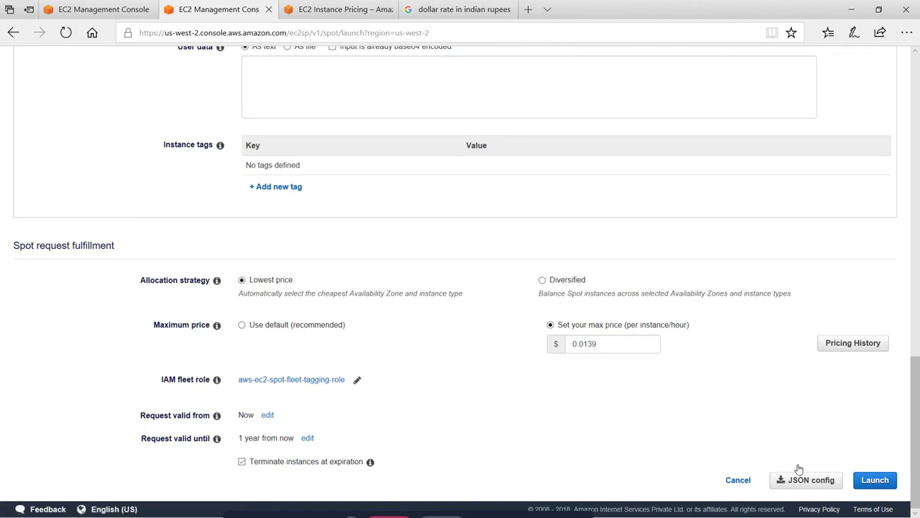
pyautogui.click(596, 344)
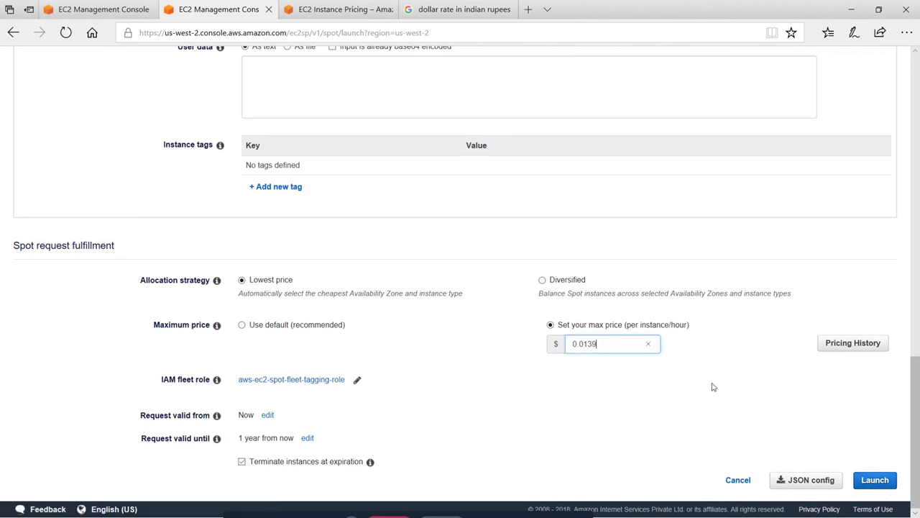
pyautogui.click(873, 480)
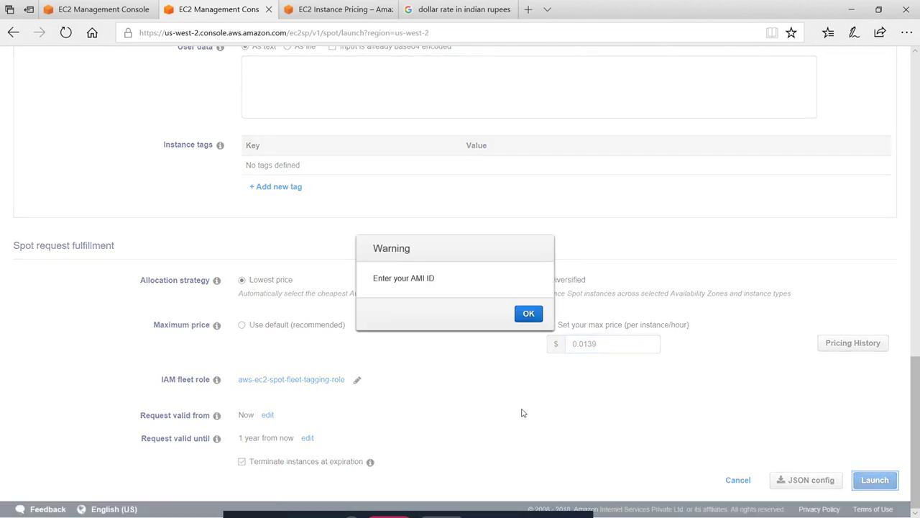
pyautogui.click(528, 314)
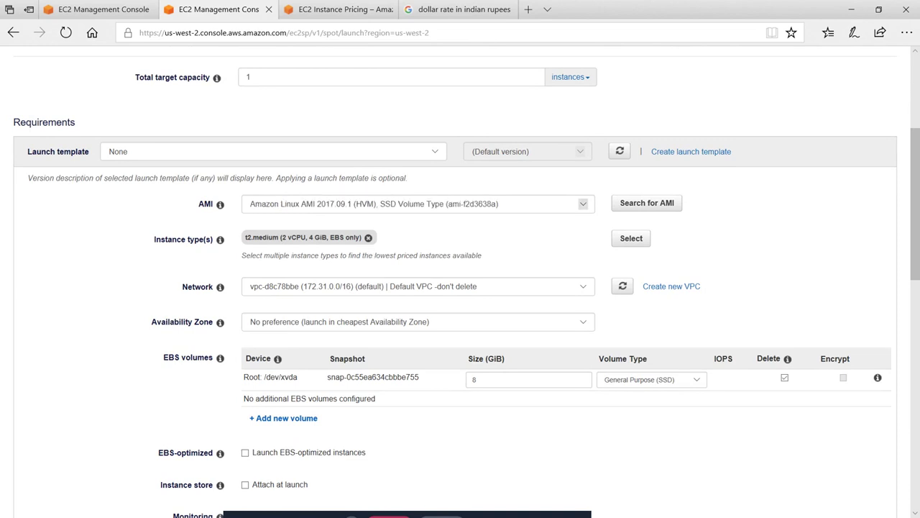
# - Use Amazon Linux AMI 2017.09.1 (HVM), SSD Volume Type as the AMI for the Spot request
pyautogui.click(583, 204)
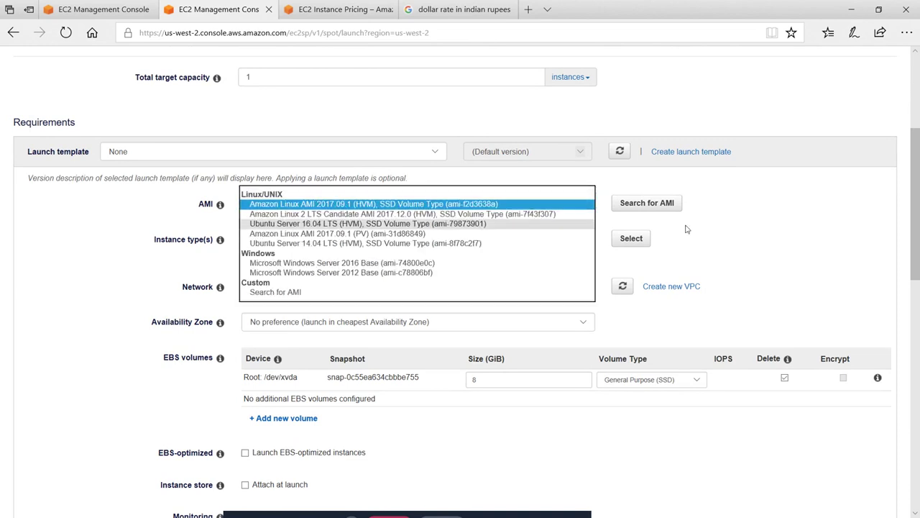
pyautogui.click(764, 257)
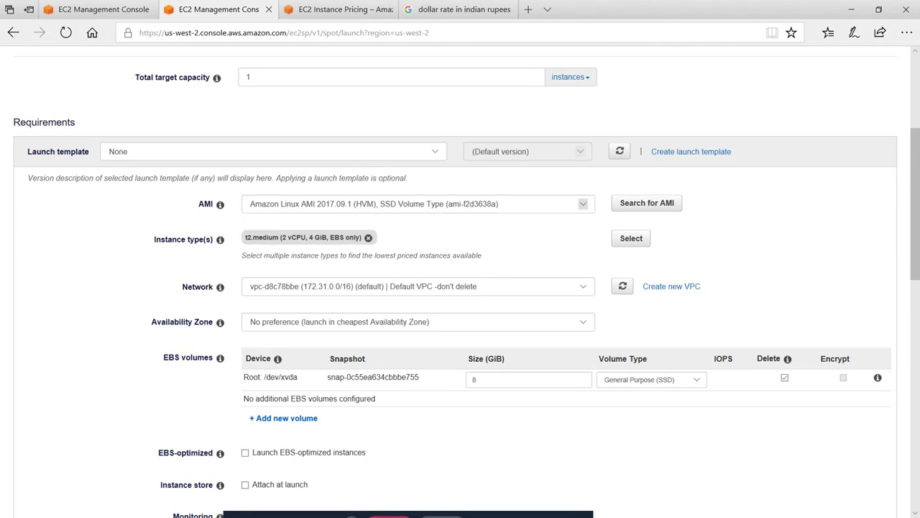
# - Restrict the Spot request's Availability Zone to the specific zone us-west-2a
pyautogui.scroll(-2, 384, 251)
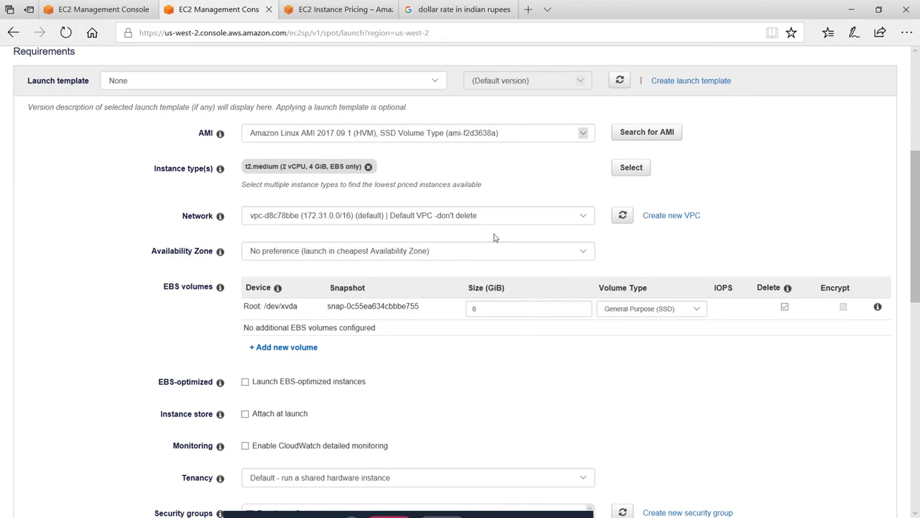
pyautogui.click(453, 253)
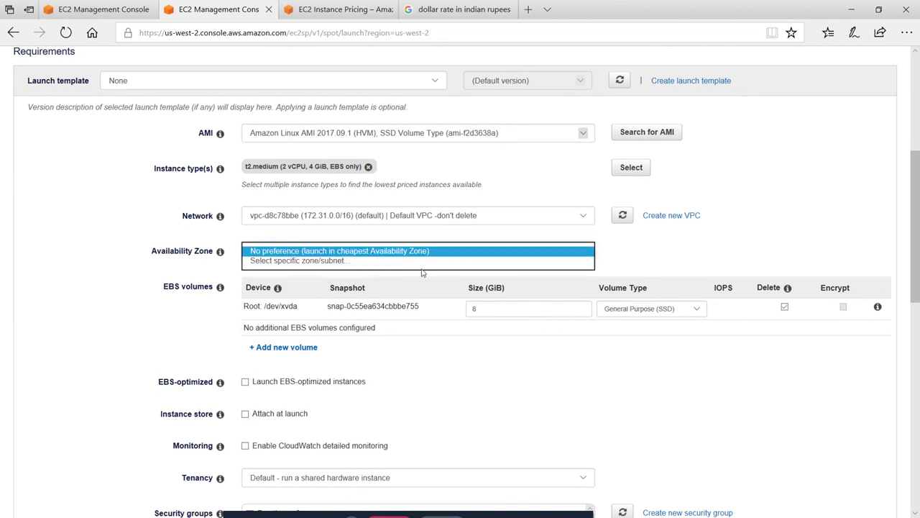
pyautogui.click(645, 255)
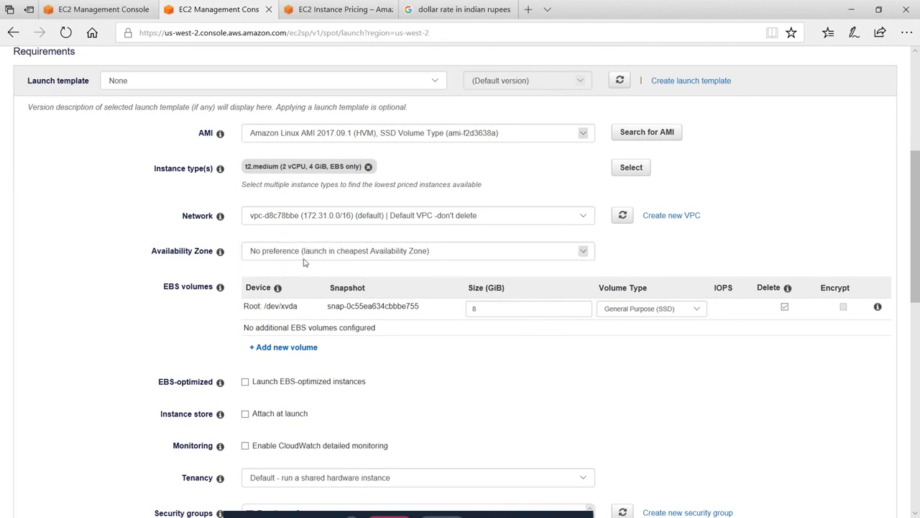
pyautogui.click(454, 256)
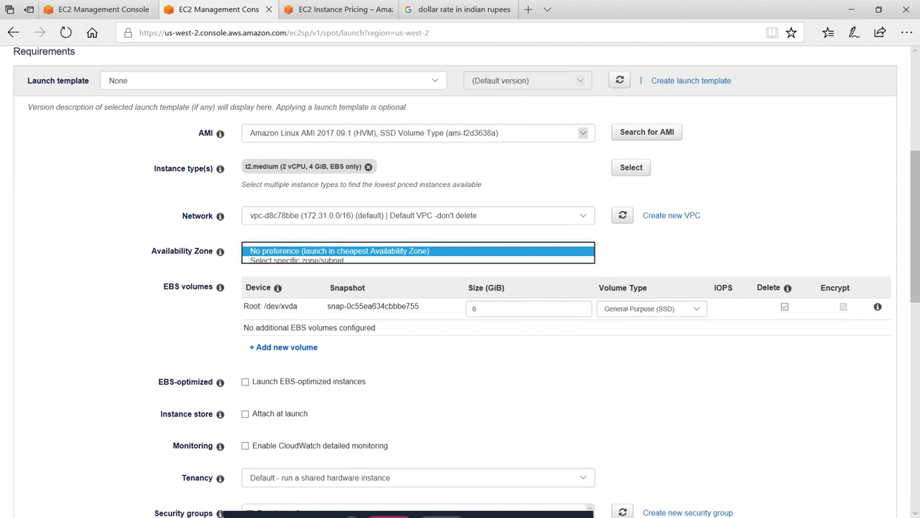
pyautogui.click(330, 261)
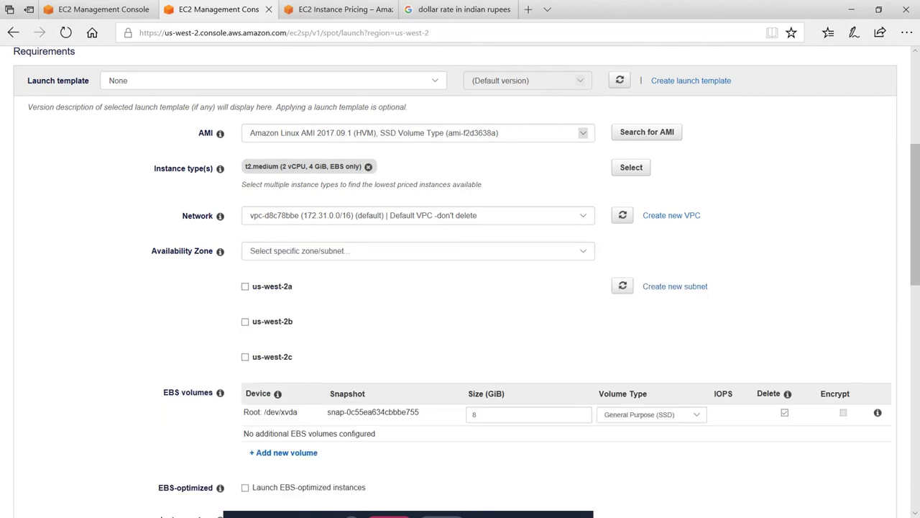
pyautogui.click(245, 287)
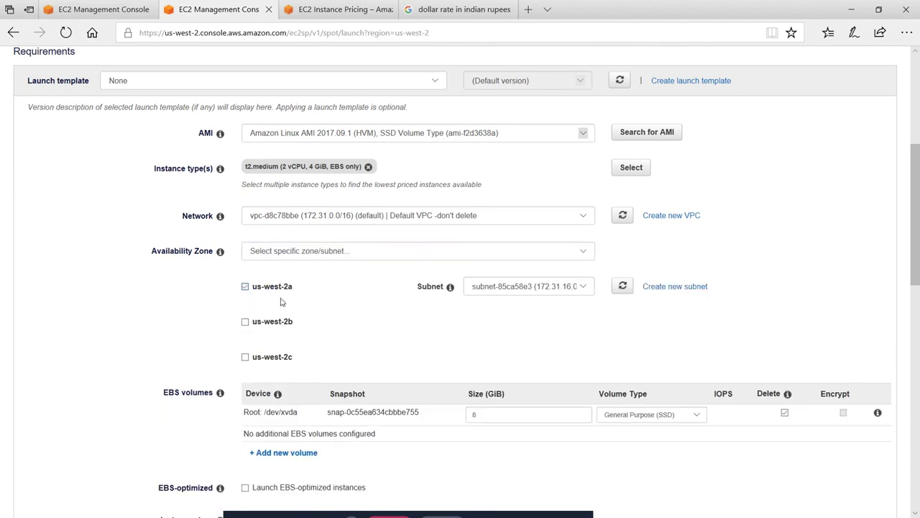
# - Review the remaining request settings, launch the Spot request, and dismiss the confirmation
pyautogui.scroll(-3, 552, 311)
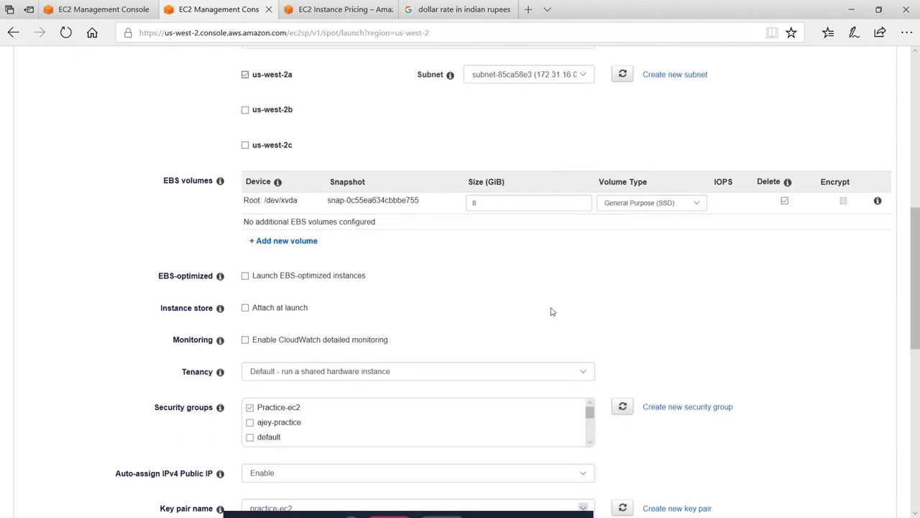
pyautogui.scroll(-4, 431, 288)
pyautogui.scroll(1, 399, 267)
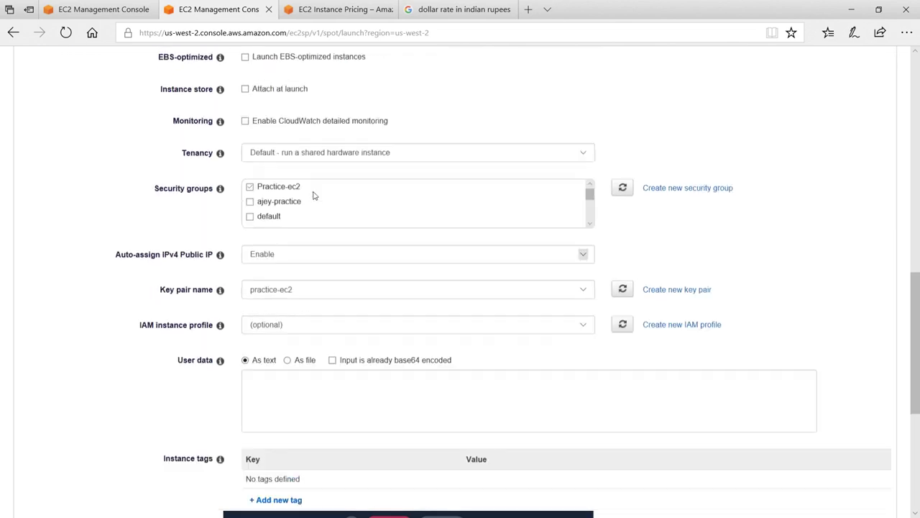
pyautogui.scroll(-3, 411, 295)
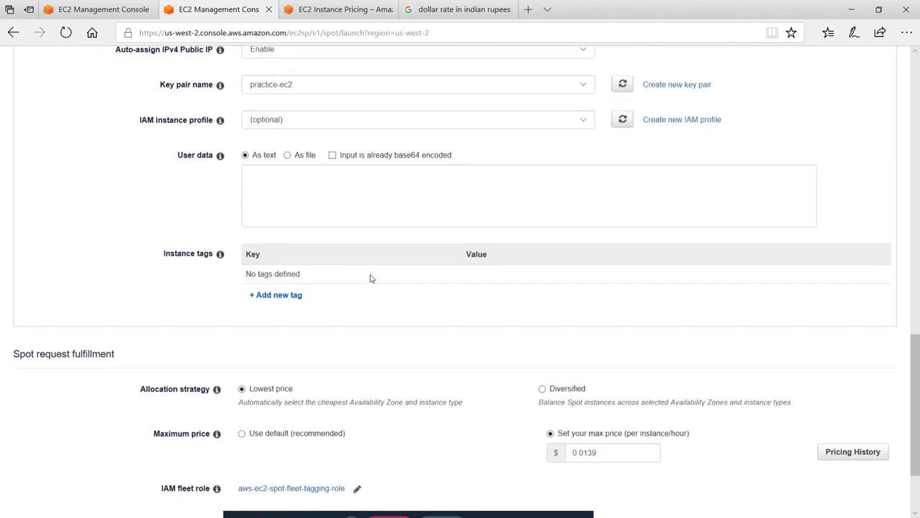
pyautogui.scroll(2, 300, 129)
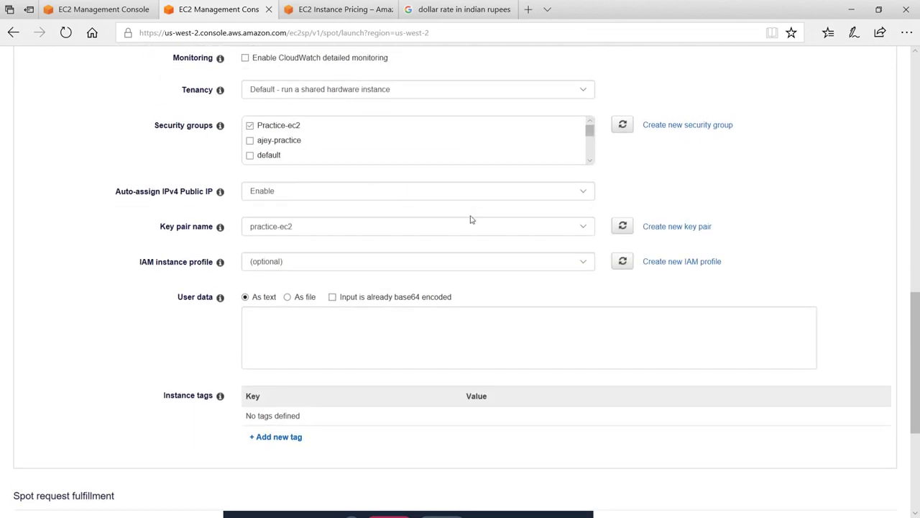
pyautogui.scroll(-1, 470, 218)
pyautogui.scroll(-2, 405, 287)
pyautogui.scroll(-1, 573, 349)
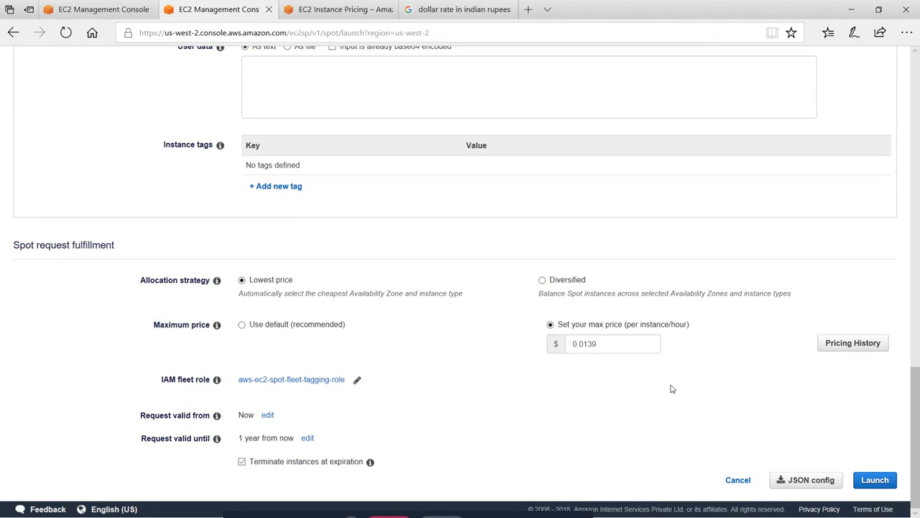
pyautogui.click(875, 479)
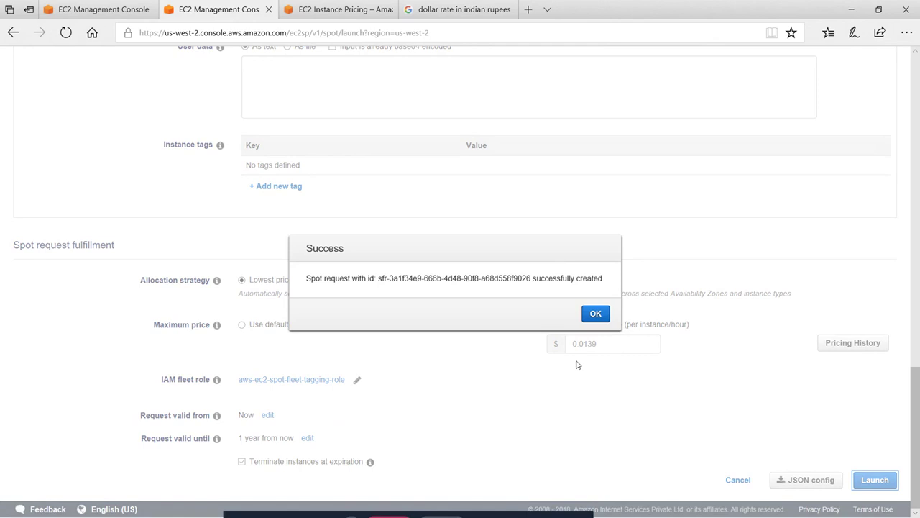
pyautogui.click(605, 317)
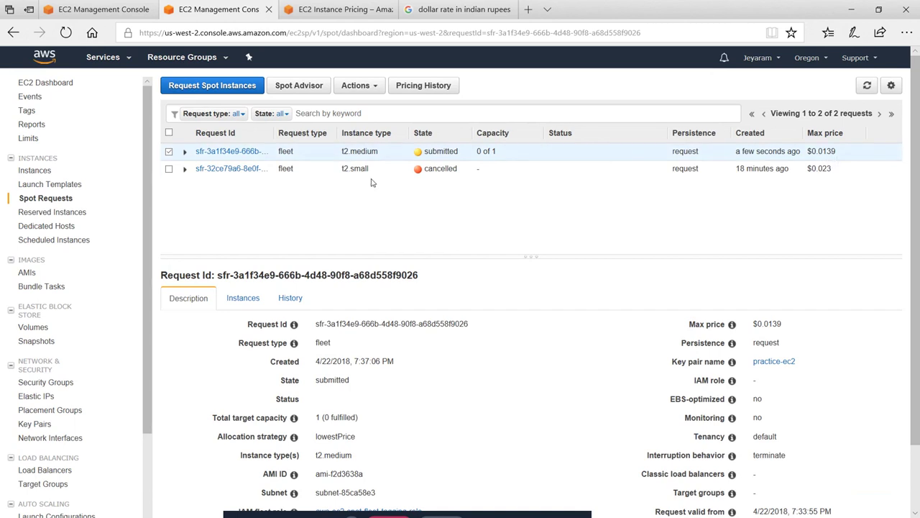
# - Refresh the Spot requests list and check the new t2.medium request's status, maximum price and history
pyautogui.click(867, 85)
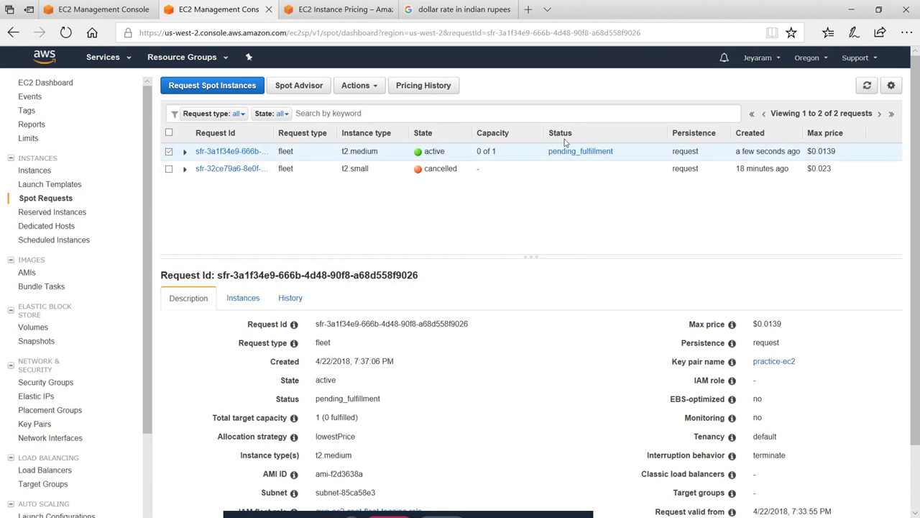
pyautogui.doubleClick(821, 151)
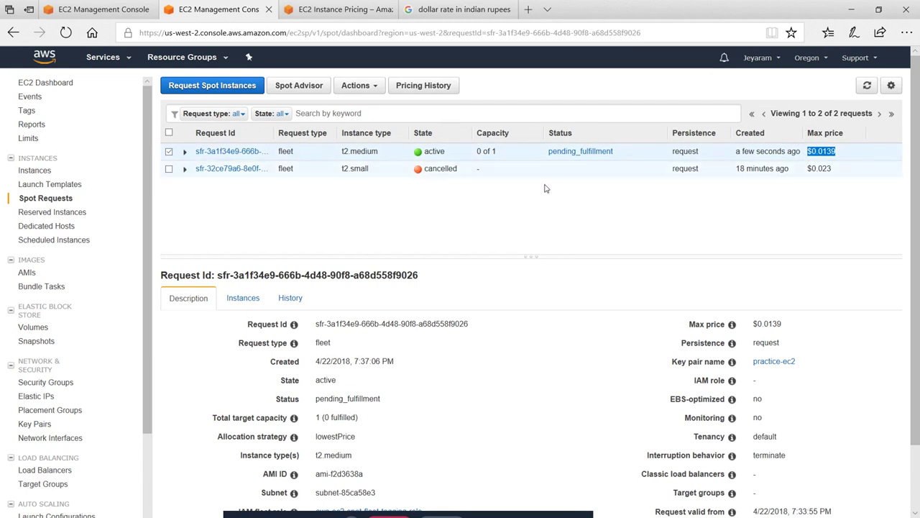
pyautogui.click(282, 298)
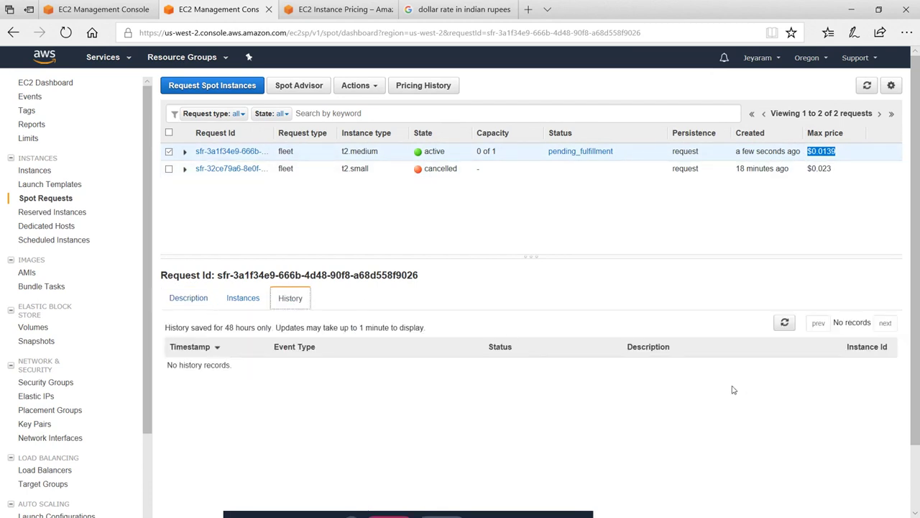
pyautogui.click(785, 323)
pyautogui.moveTo(527, 257); pyautogui.dragTo(506, 210)
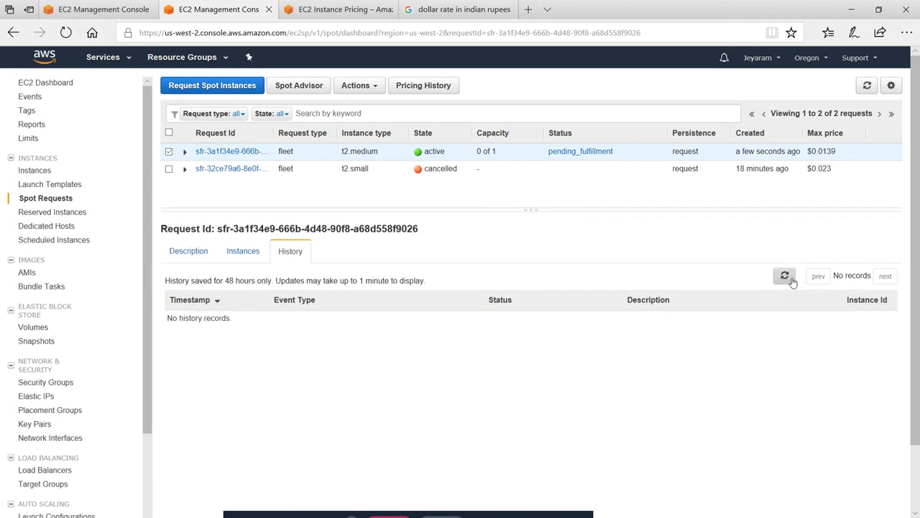
pyautogui.click(791, 282)
pyautogui.click(789, 280)
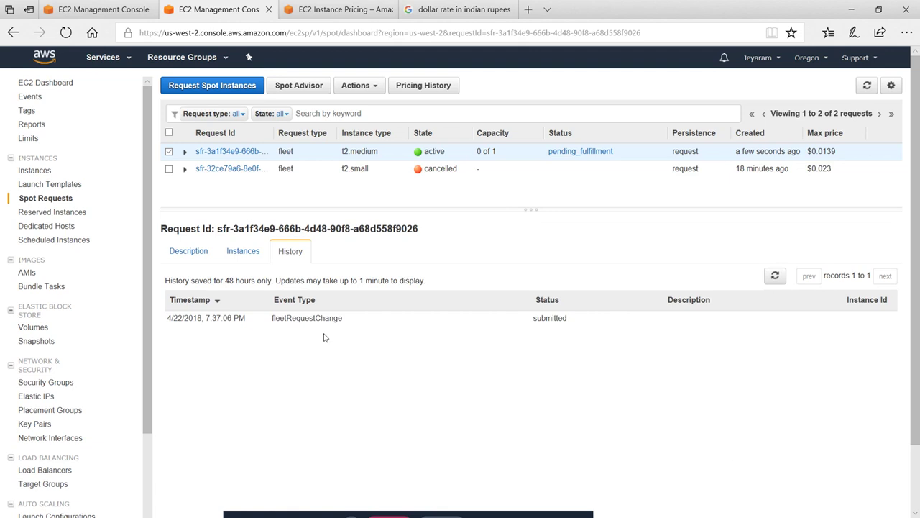
# - Keep refreshing the t2.medium request's history and examine the status of each recorded event
pyautogui.click(775, 278)
pyautogui.click(776, 277)
pyautogui.click(776, 277)
pyautogui.click(775, 275)
pyautogui.click(775, 275)
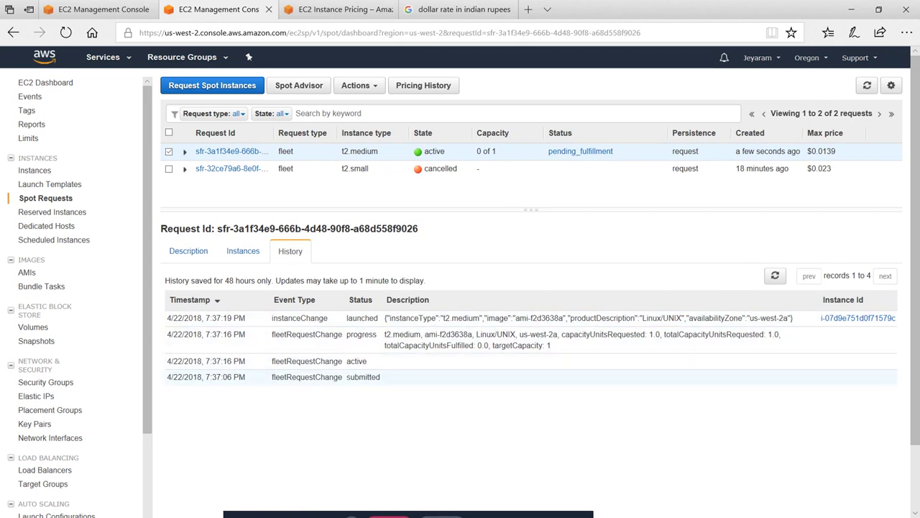
pyautogui.doubleClick(363, 376)
pyautogui.doubleClick(362, 317)
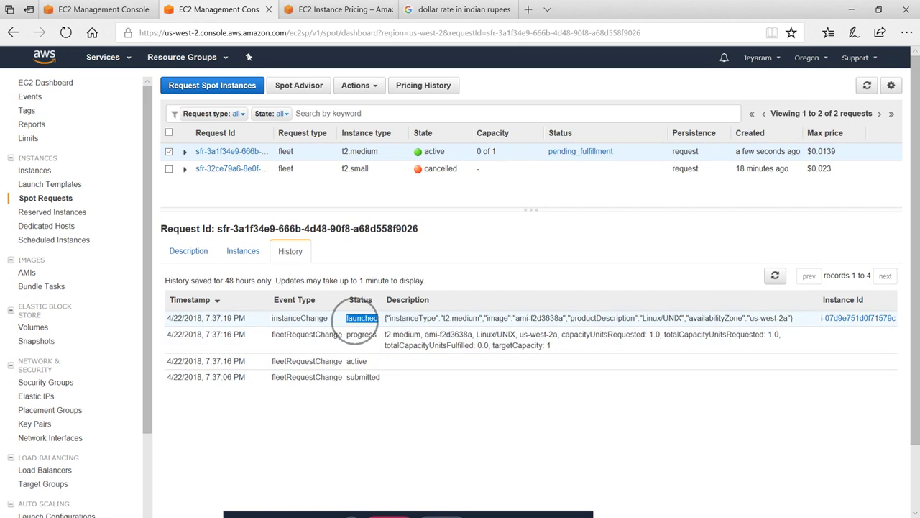
pyautogui.doubleClick(361, 334)
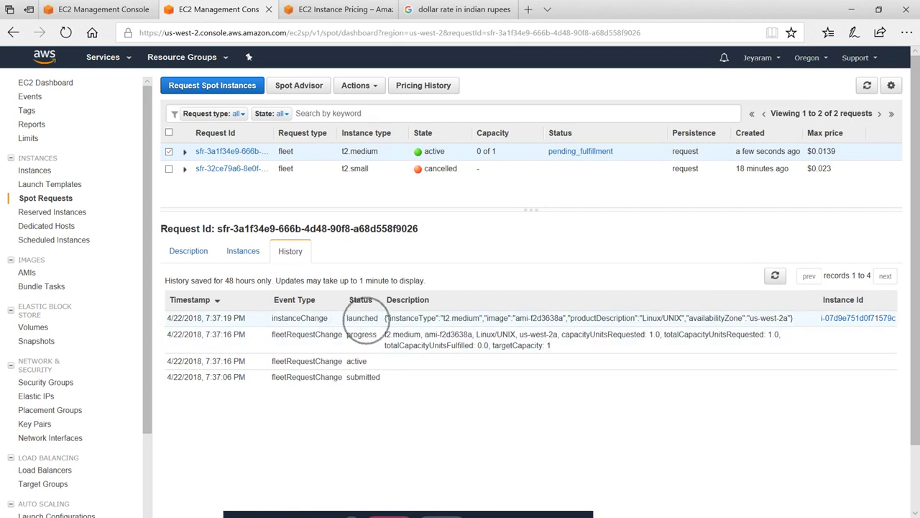
pyautogui.doubleClick(362, 317)
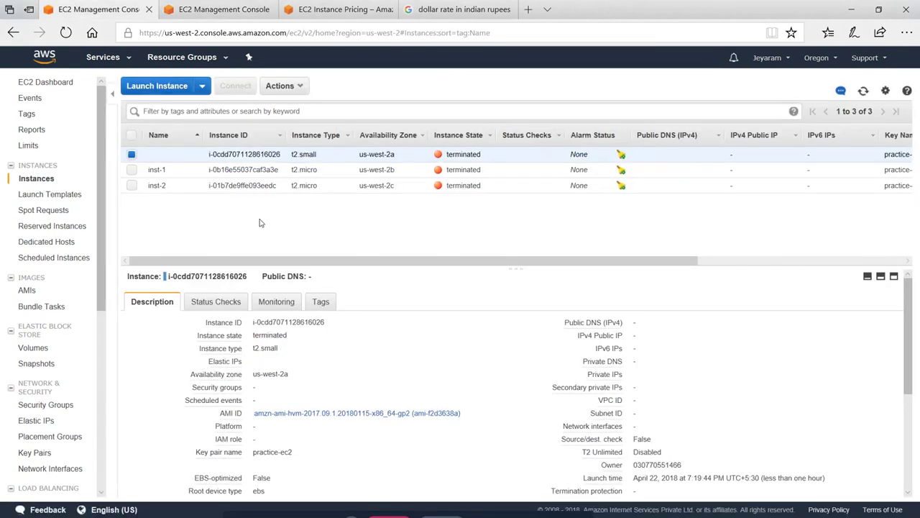
# - Refresh the EC2 instances list and select only the new t2.medium instance
pyautogui.click(97, 14)
pyautogui.click(863, 92)
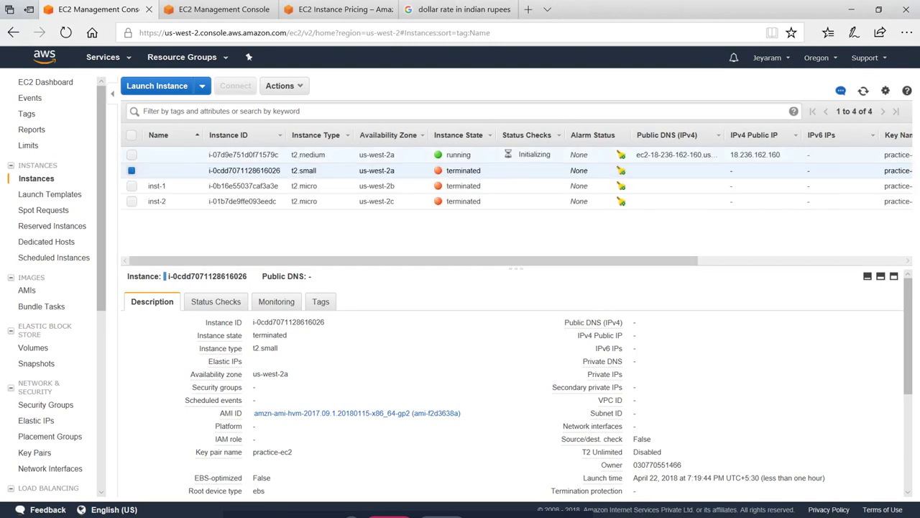
pyautogui.click(131, 170)
pyautogui.click(131, 155)
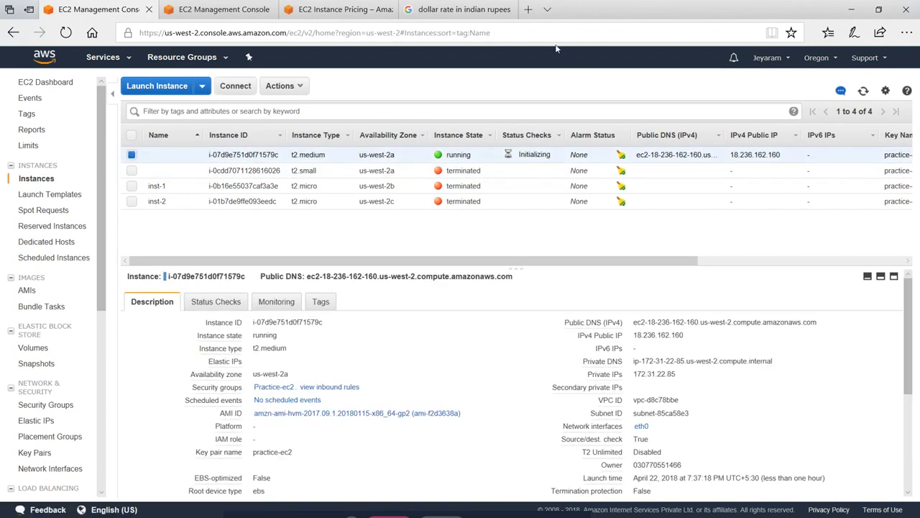
# - Return to the Spot requests list and refresh it to recheck the t2.medium request's fulfillment
pyautogui.click(332, 9)
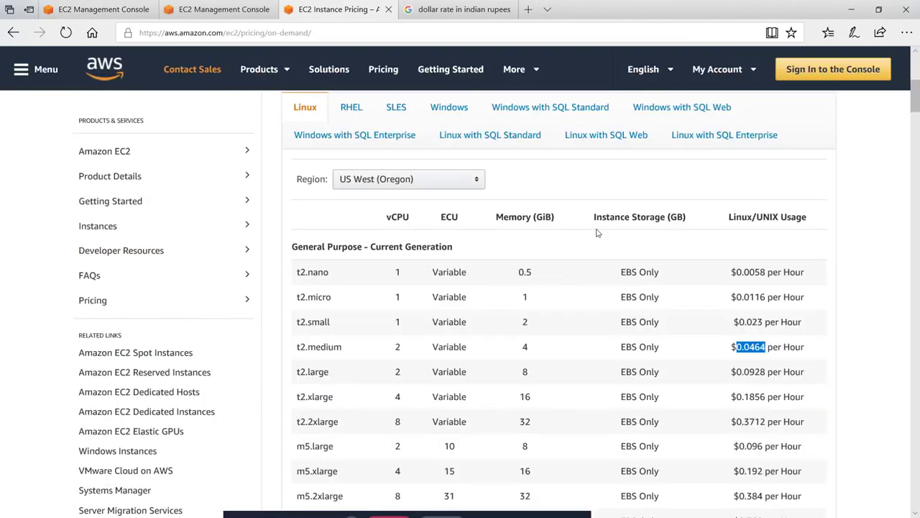
pyautogui.click(220, 10)
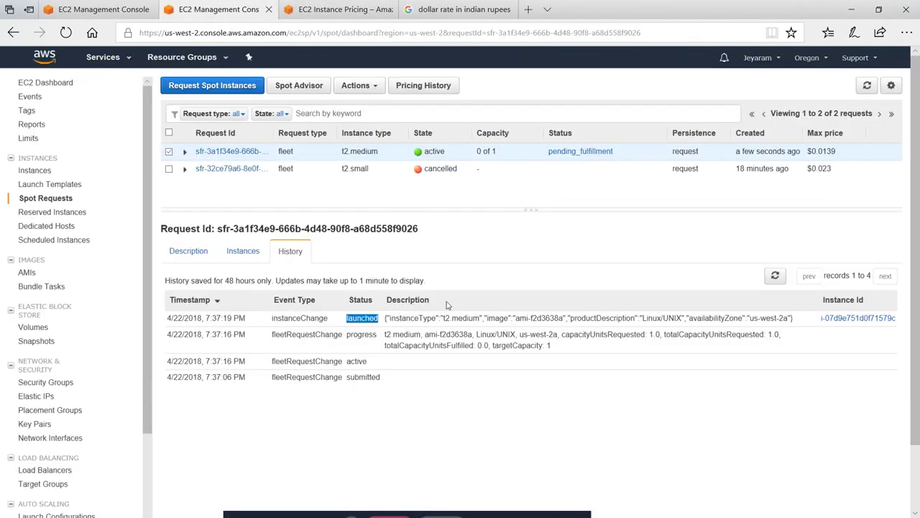
pyautogui.click(867, 84)
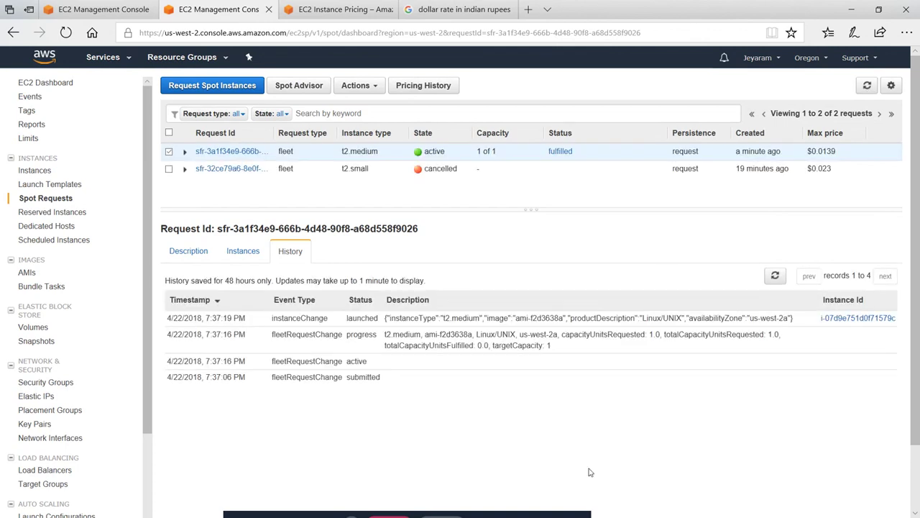
# - Copy the public DNS (IPv4) of the selected t2.medium instance from its details
pyautogui.click(99, 9)
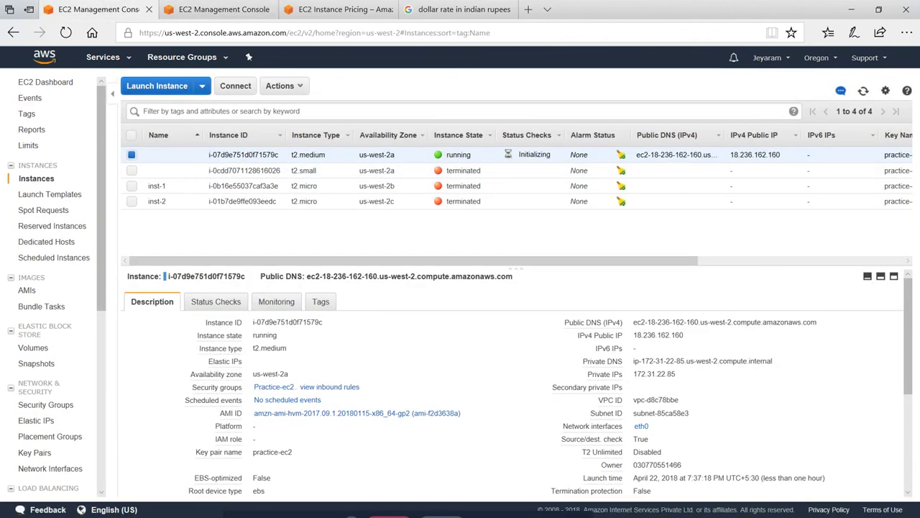
pyautogui.tripleClick(684, 323)
pyautogui.hotkey('ctrl', 'c')
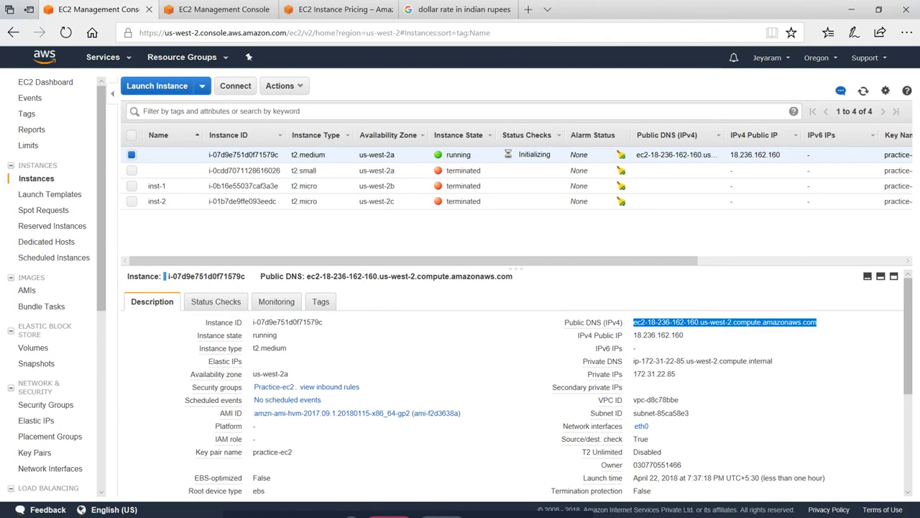
# - Switch to PuTTY and enter ec2-user@ followed by the copied public DNS as the host name
pyautogui.press('super')
pyautogui.click(187, 508)
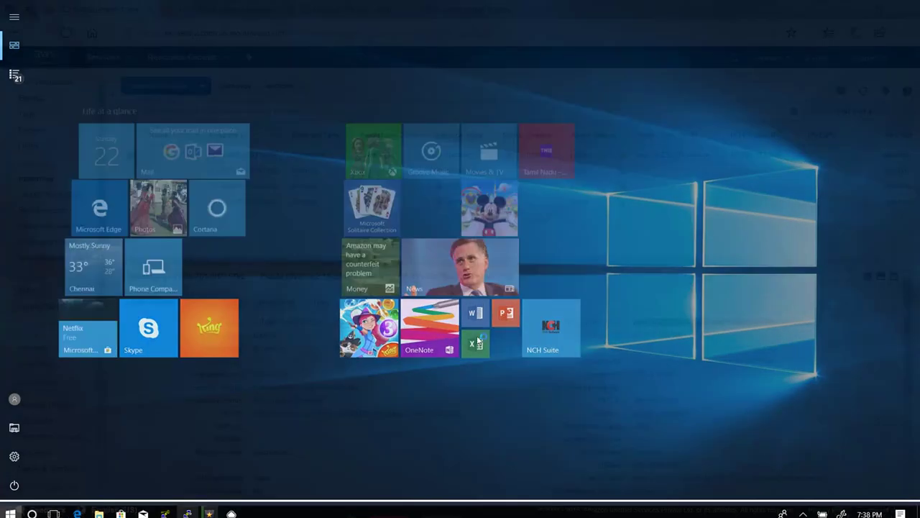
pyautogui.write('ec')
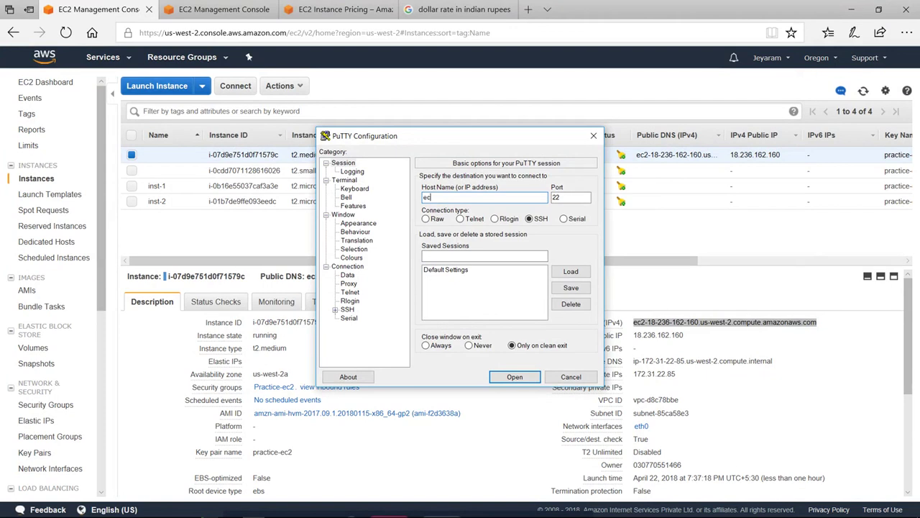
pyautogui.write('2-us')
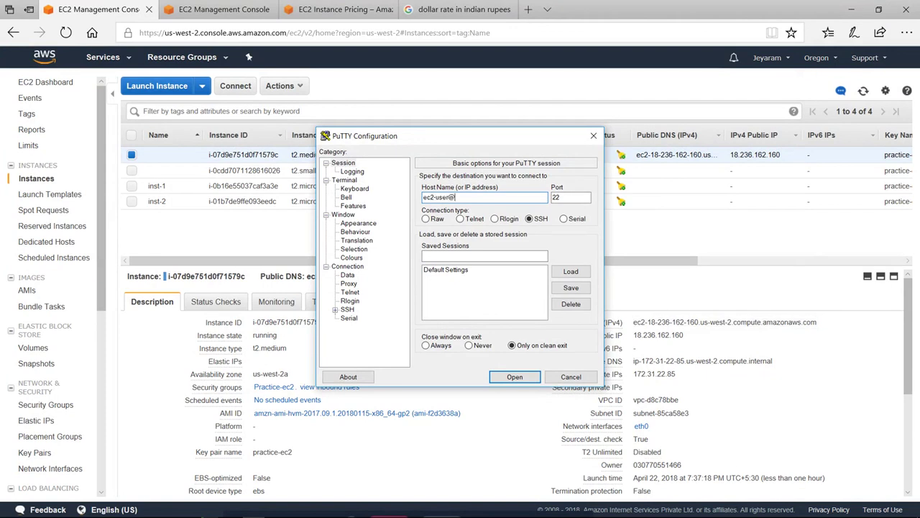
pyautogui.write('er@')
pyautogui.hotkey('ctrl', 'v')
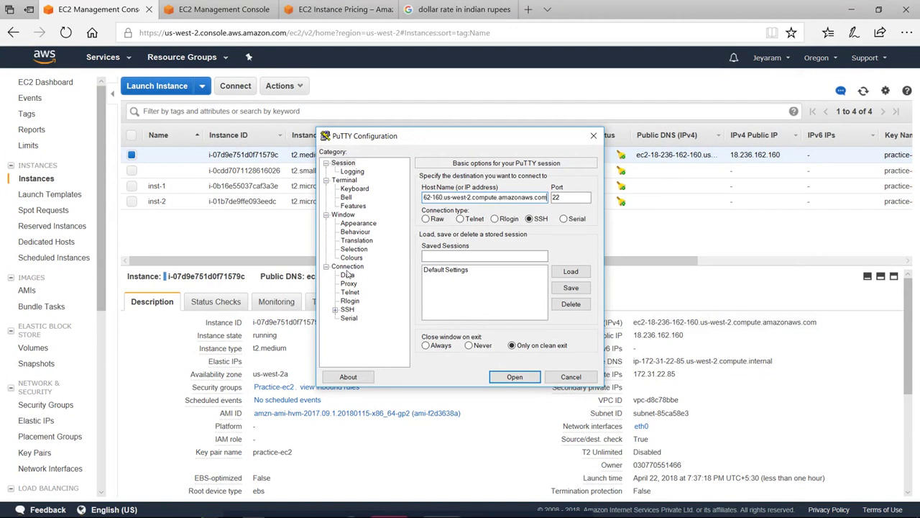
# - Set the PuTTY terminal font to Courier New, Bold, size 16
pyautogui.click(368, 224)
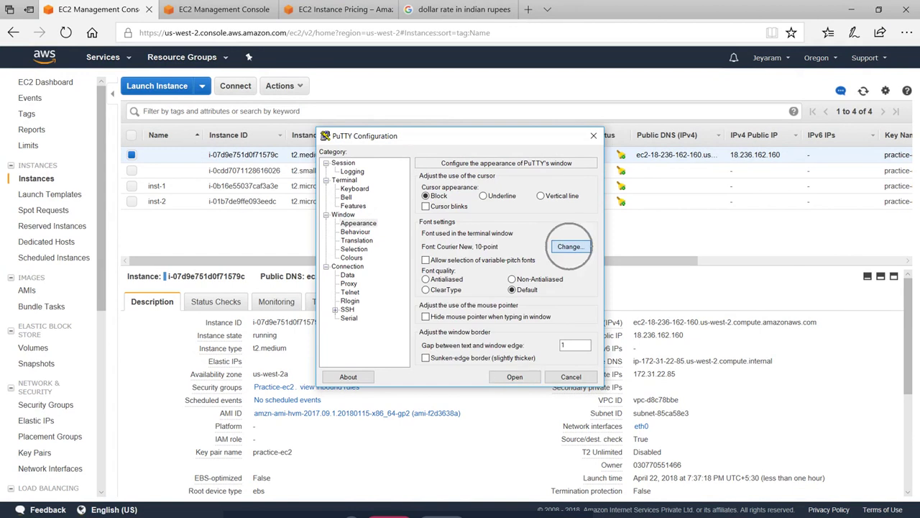
pyautogui.click(572, 246)
pyautogui.click(468, 294)
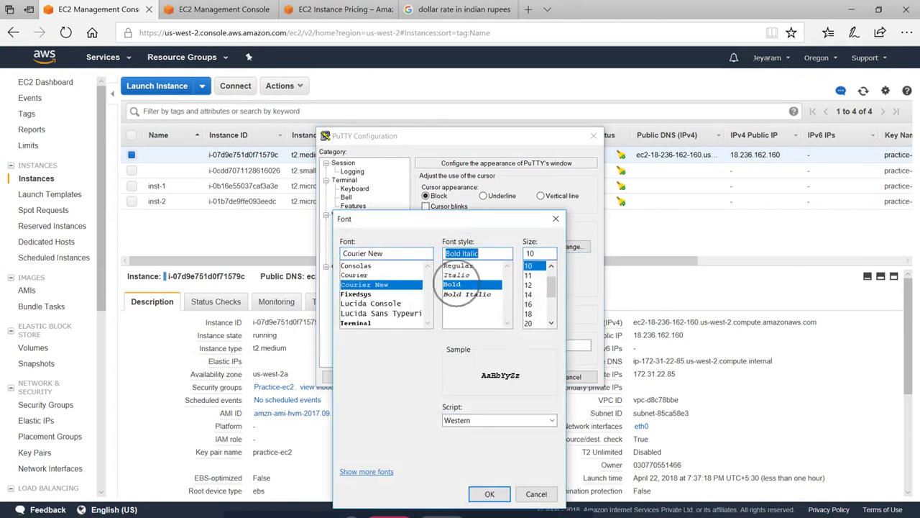
pyautogui.click(452, 284)
pyautogui.click(528, 303)
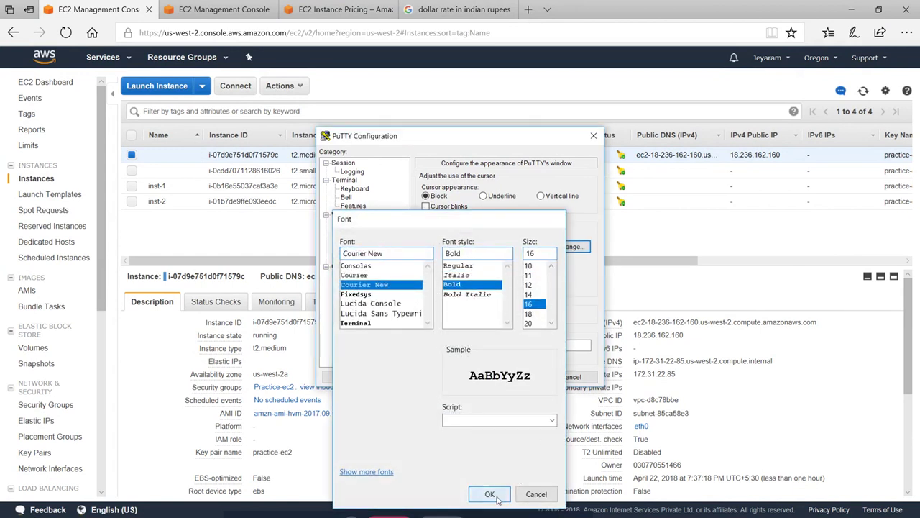
pyautogui.click(489, 494)
# - Set the connection's seconds between keepalives to 30
pyautogui.click(351, 258)
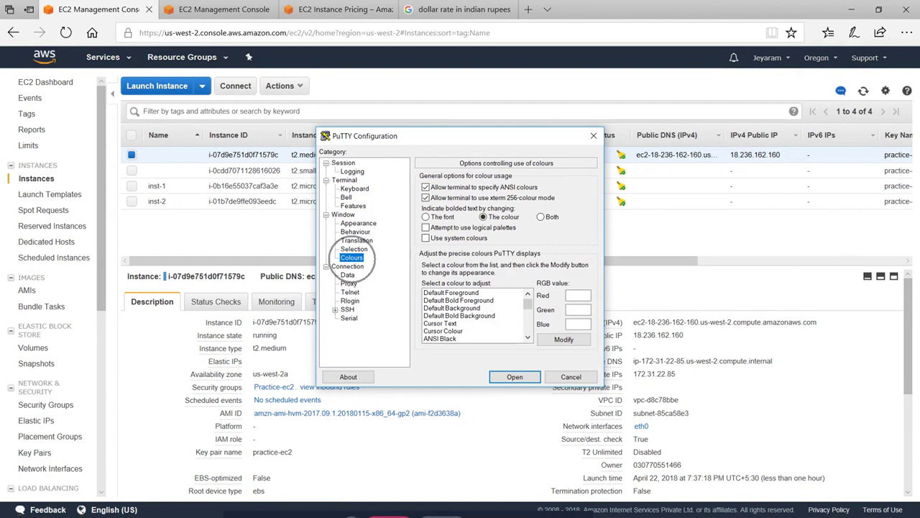
pyautogui.click(353, 266)
pyautogui.press('Tab')
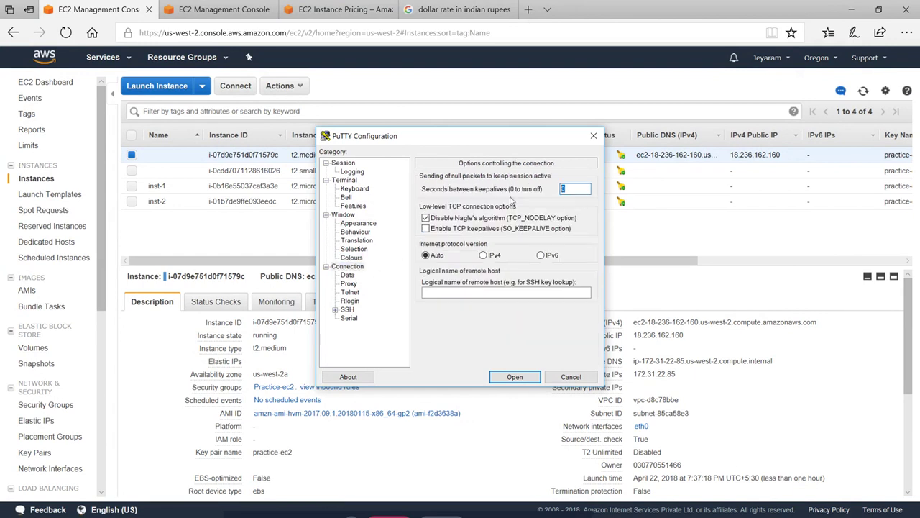
pyautogui.write('30')
# - Load the private key file from the Downloads\Keypair folder for SSH authentication
pyautogui.click(334, 310)
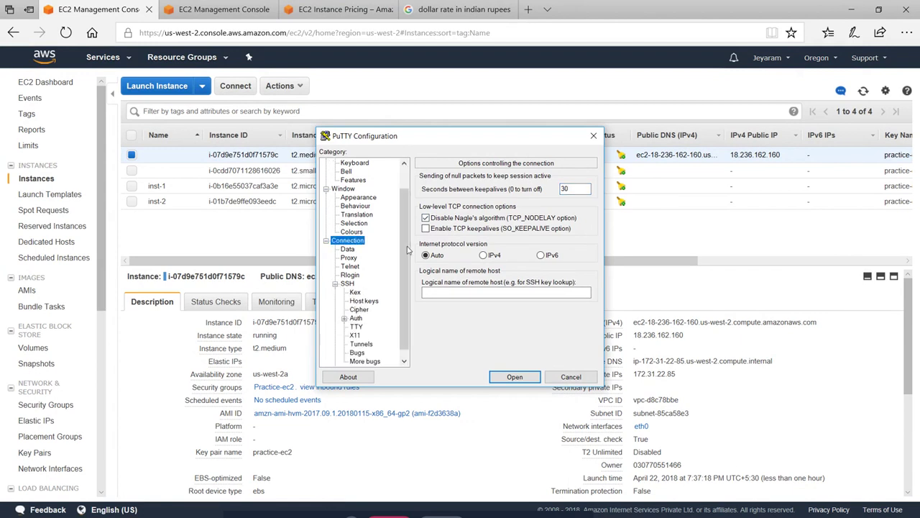
pyautogui.click(356, 320)
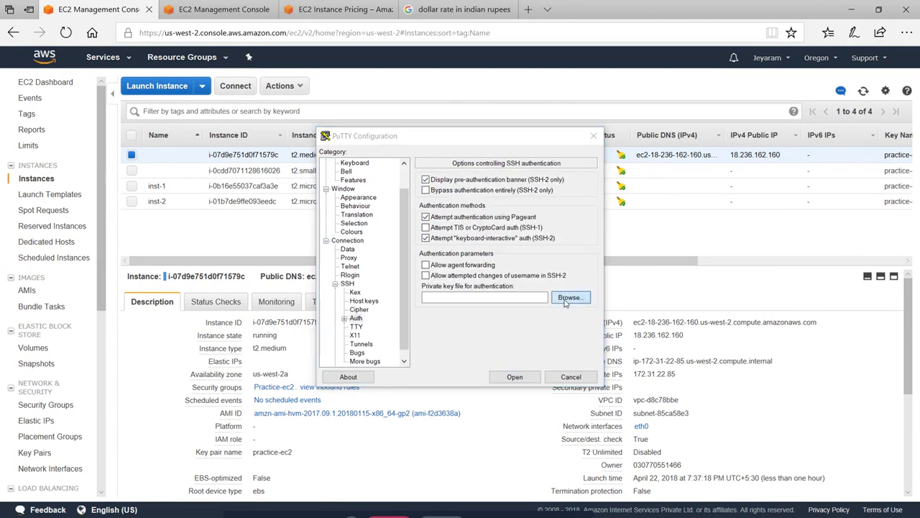
pyautogui.click(567, 304)
pyautogui.doubleClick(466, 281)
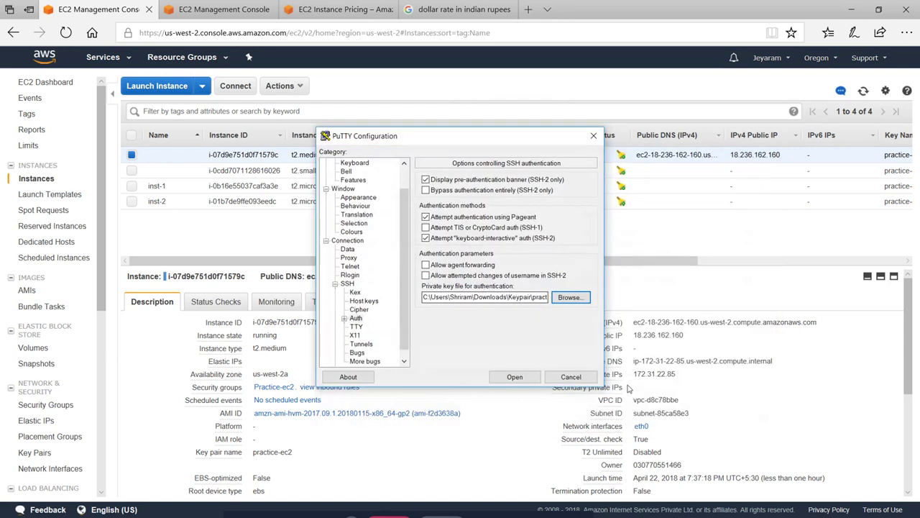
# - Open the SSH session to the t2.medium instance, accept the host key, and maximize the terminal window
pyautogui.click(511, 318)
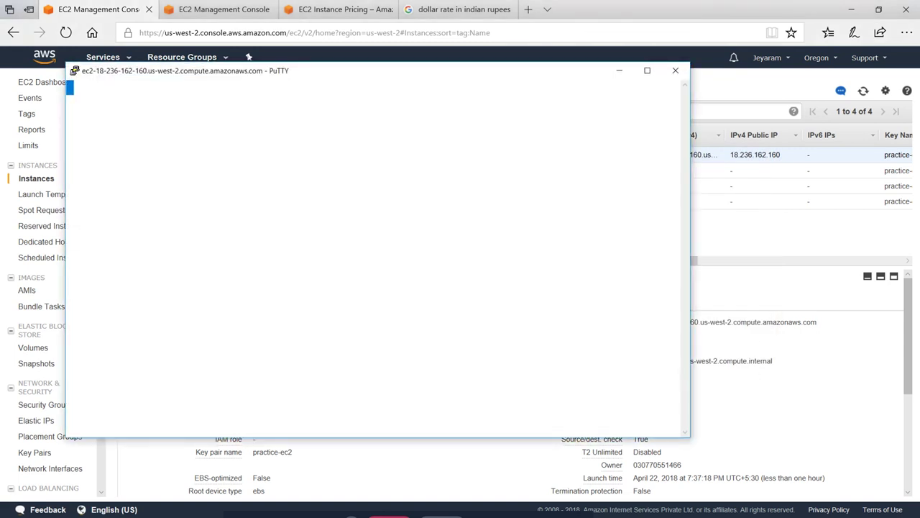
pyautogui.click(438, 350)
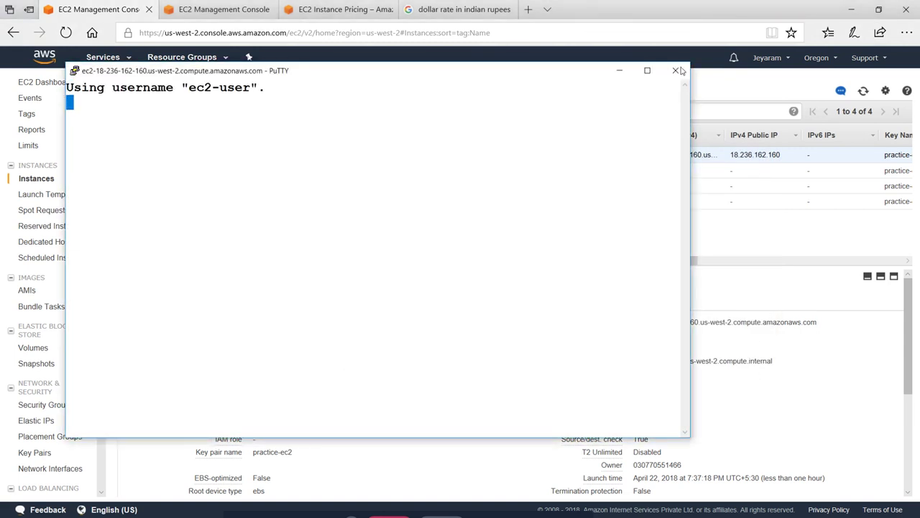
pyautogui.click(647, 70)
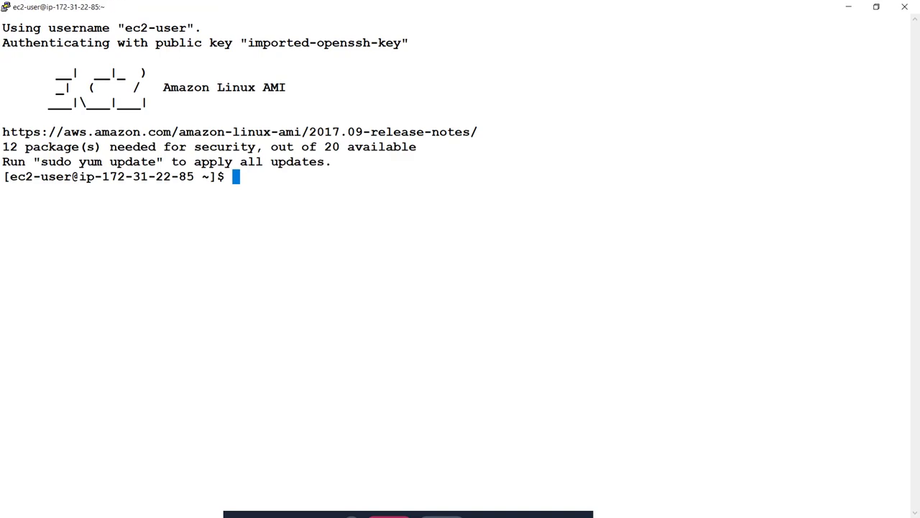
pyautogui.press('Return')
pyautogui.press('Return')
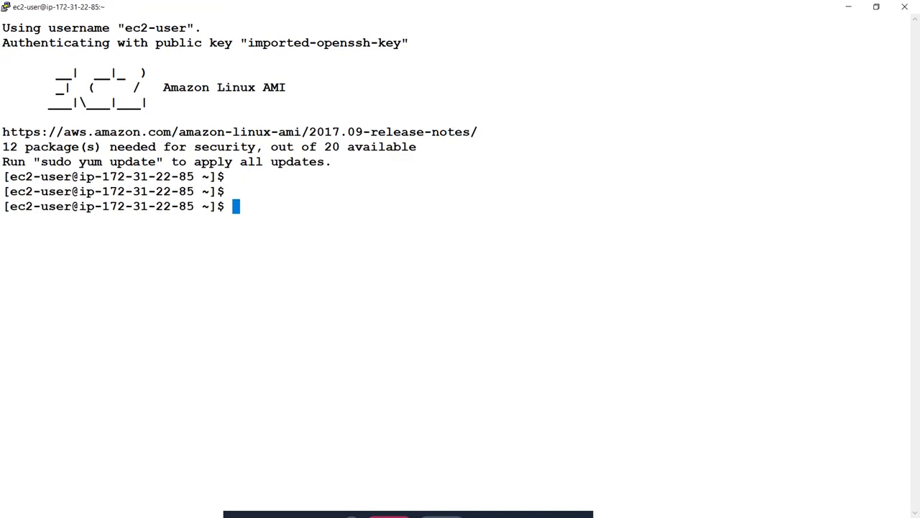
# - Run free -m on the instance and highlight the total memory figure
pyautogui.write('d')
pyautogui.press('BackSpace')
pyautogui.write('free -m')
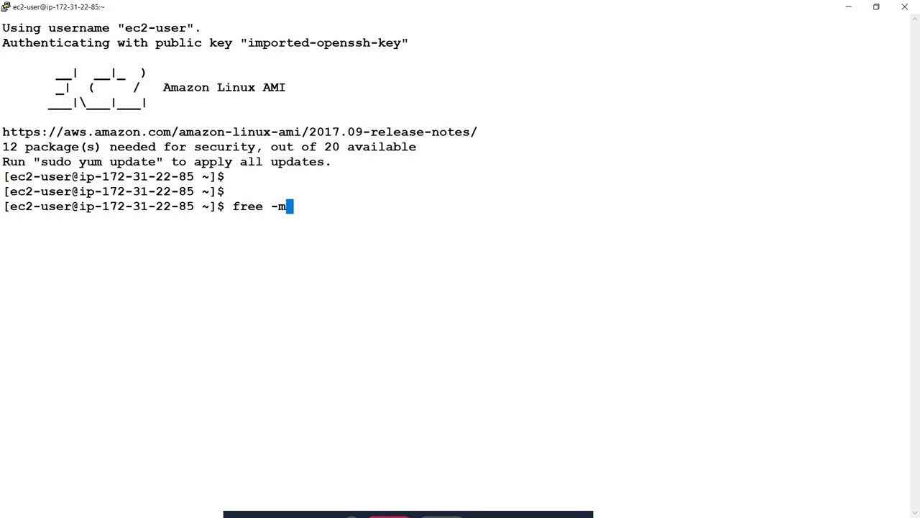
pyautogui.press('Return')
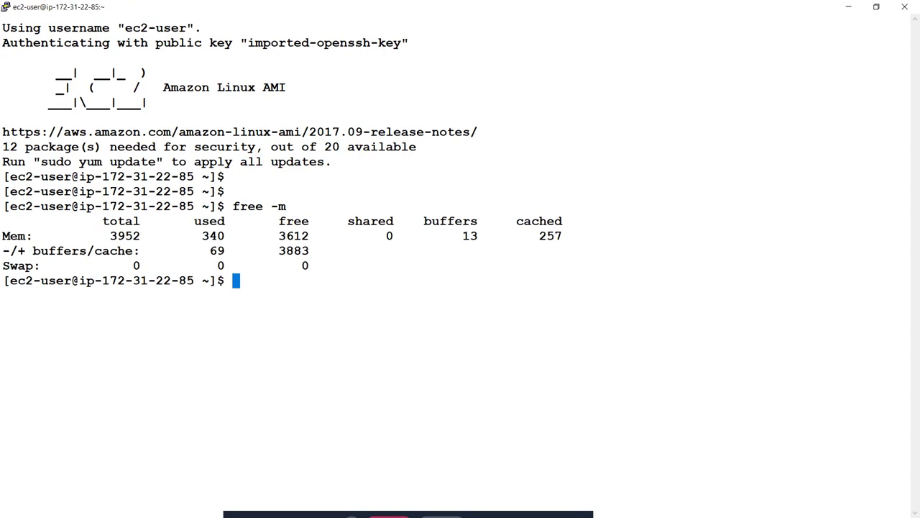
pyautogui.doubleClick(125, 236)
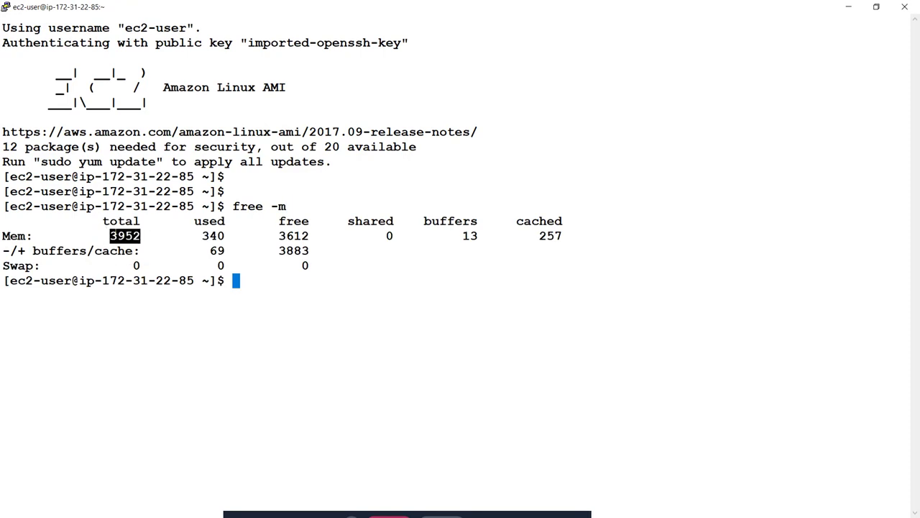
# - Run top with the per-CPU breakdown, highlight the individual CPU lines, and quit top
pyautogui.write('top')
pyautogui.press('Return')
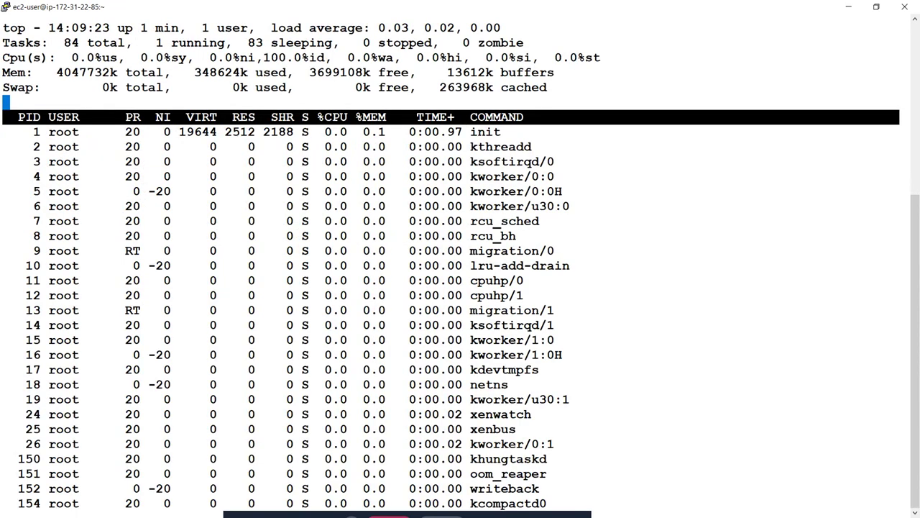
pyautogui.press('1')
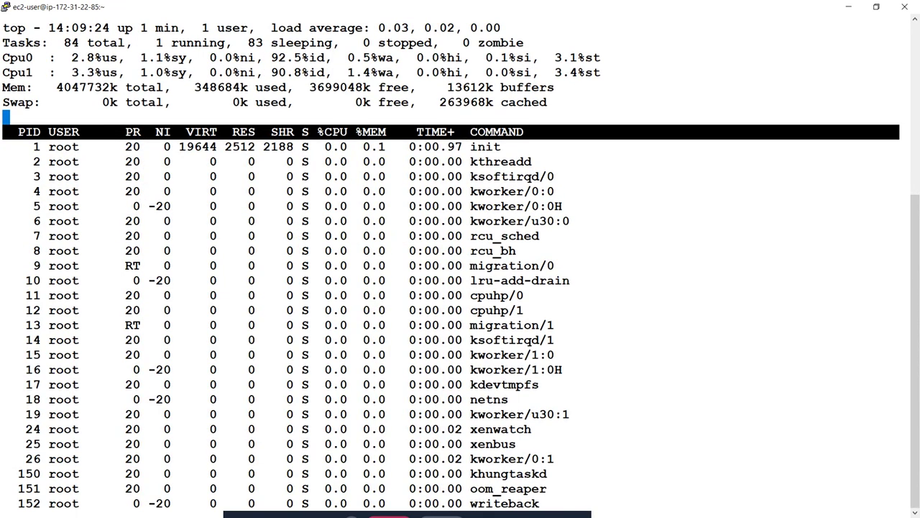
pyautogui.moveTo(2, 58); pyautogui.dragTo(41, 72)
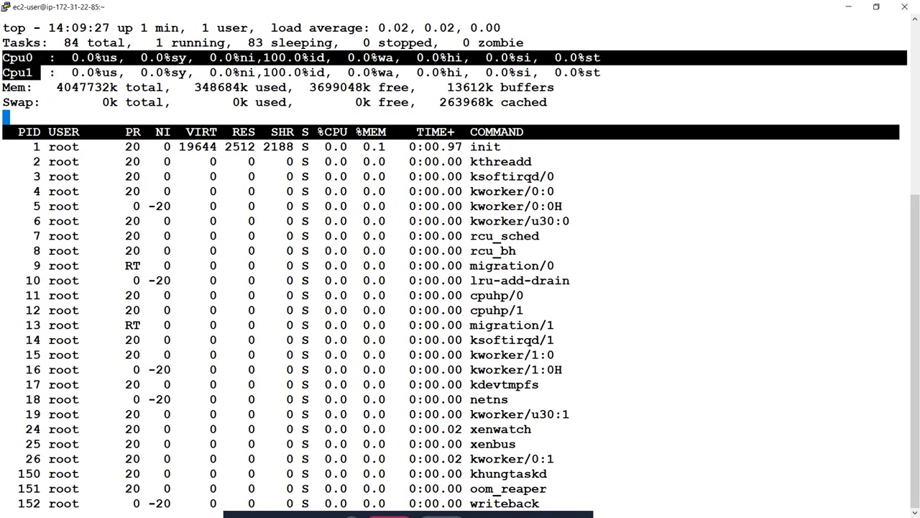
pyautogui.press('q')
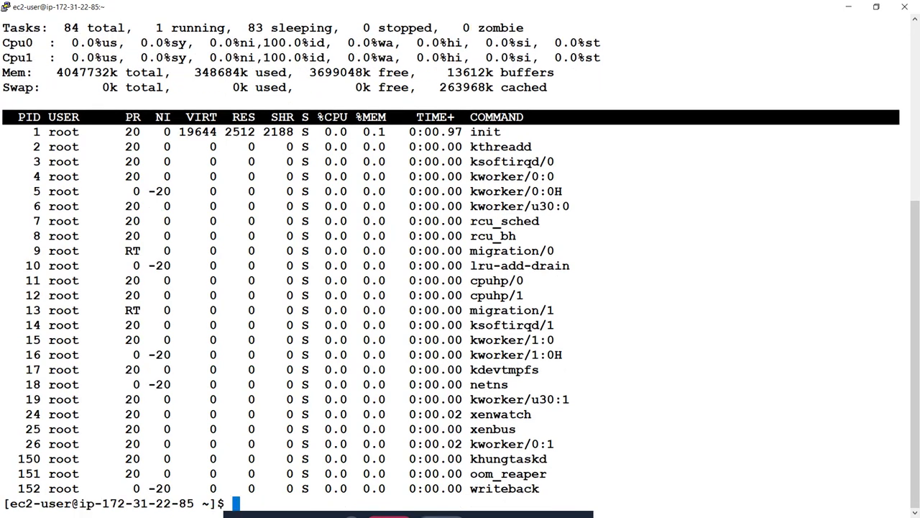
# - Switch to the browser and compare the t2.medium Spot request's maximum price with its On-Demand Linux price for US West (Oregon)
pyautogui.click(598, 172)
pyautogui.hotkey('alt', 'Tab')
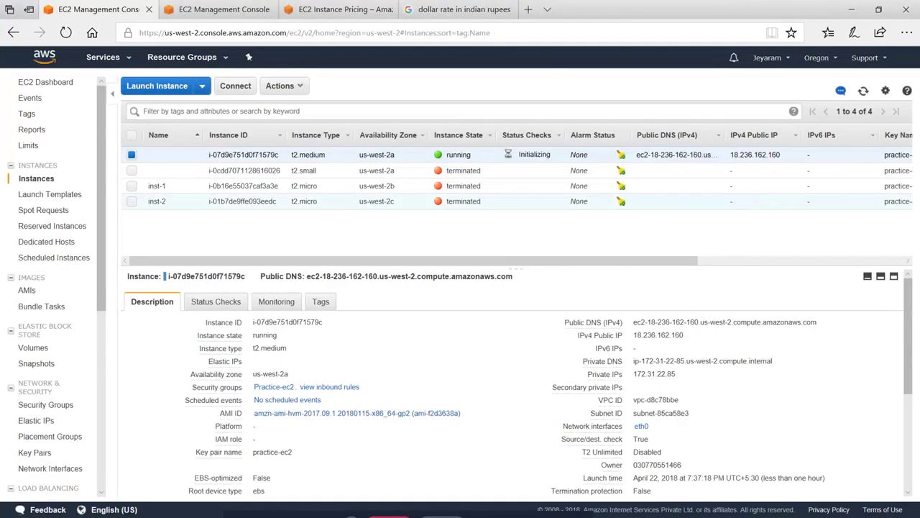
pyautogui.hotkey('alt', 'Tab')
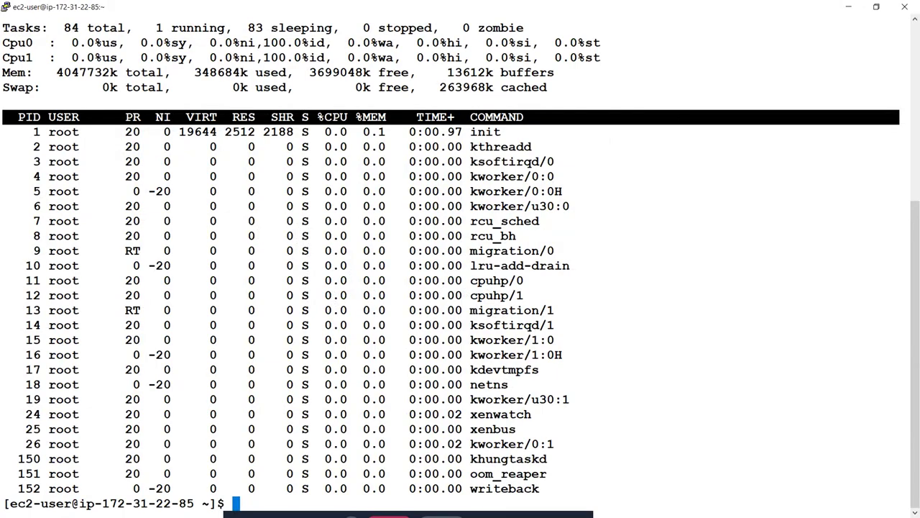
pyautogui.hotkey('alt', 'Tab')
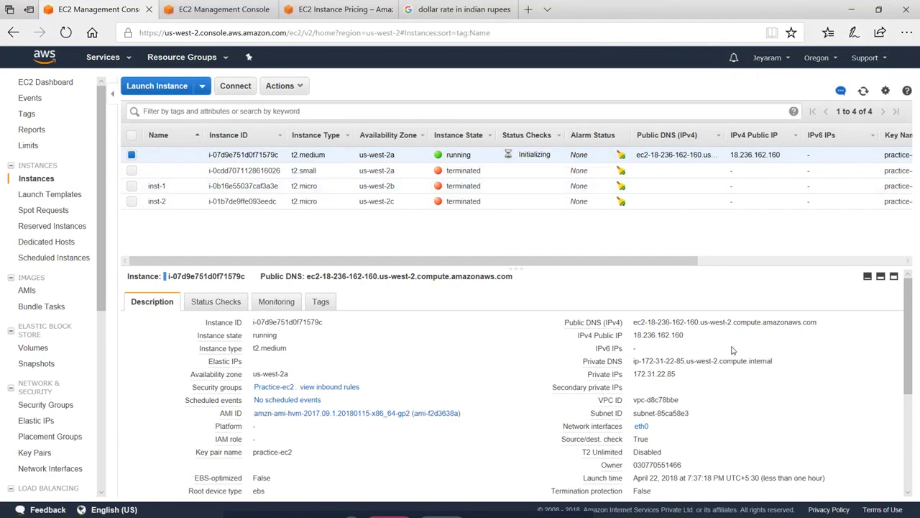
pyautogui.hotkey('ctrl', 'Tab')
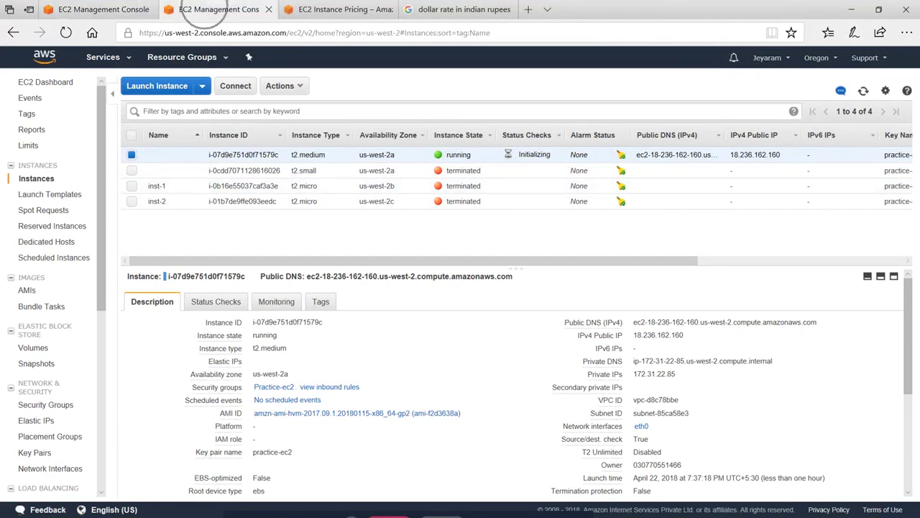
pyautogui.doubleClick(825, 151)
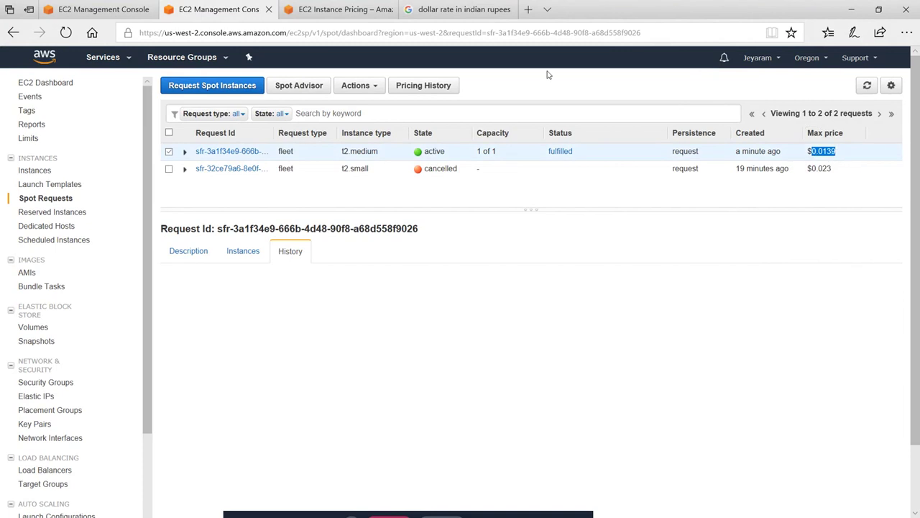
pyautogui.click(338, 10)
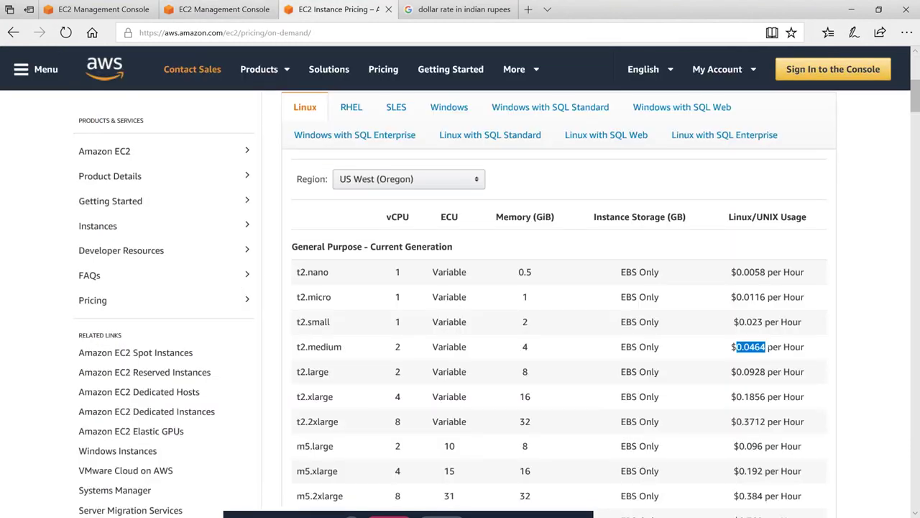
pyautogui.moveTo(768, 353); pyautogui.dragTo(720, 348)
# - Cancel the active t2.medium Spot request with its instances terminated
pyautogui.click(211, 9)
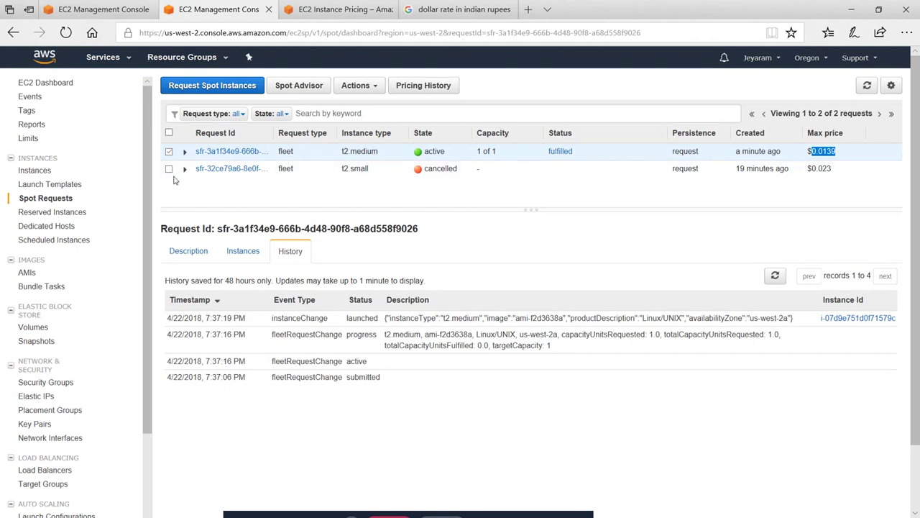
pyautogui.click(101, 8)
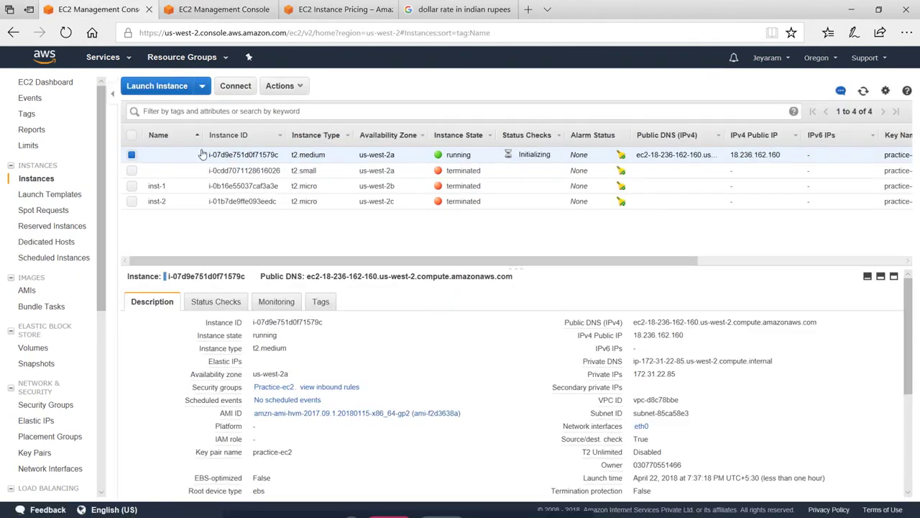
pyautogui.click(223, 9)
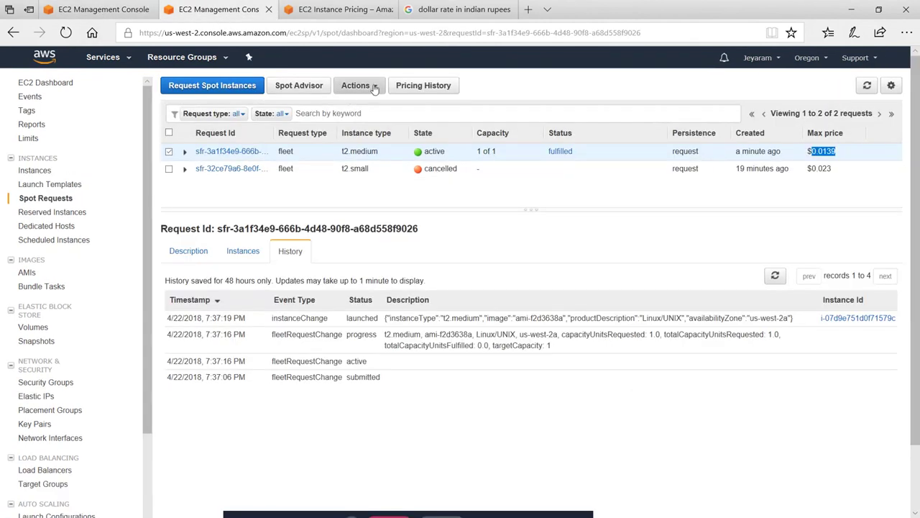
pyautogui.click(361, 84)
pyautogui.click(380, 120)
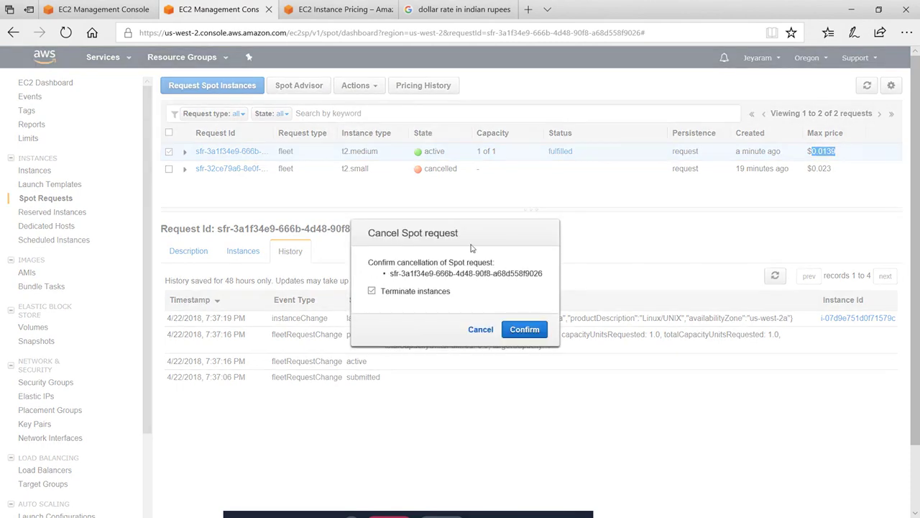
pyautogui.click(539, 330)
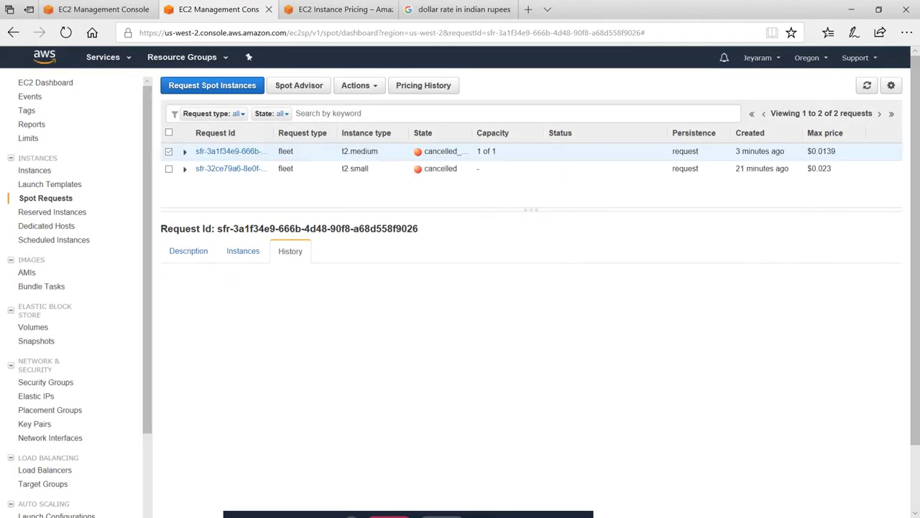
# - Refresh the Spot requests list and the EC2 instances list to check the cancellation and the instance's shutdown
pyautogui.click(867, 86)
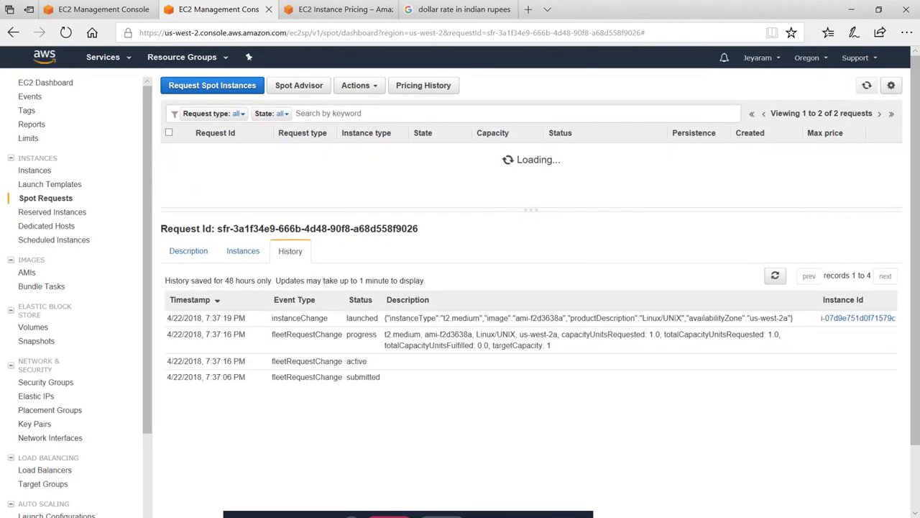
pyautogui.click(113, 9)
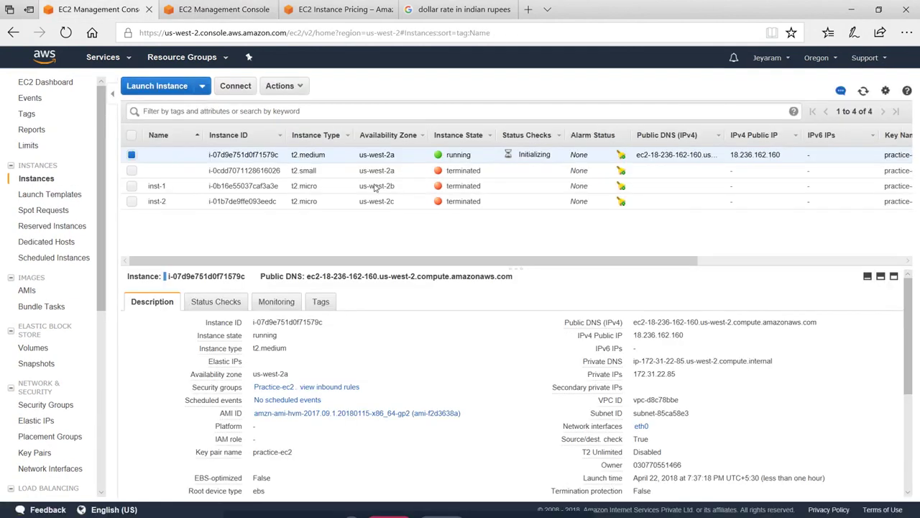
pyautogui.click(865, 92)
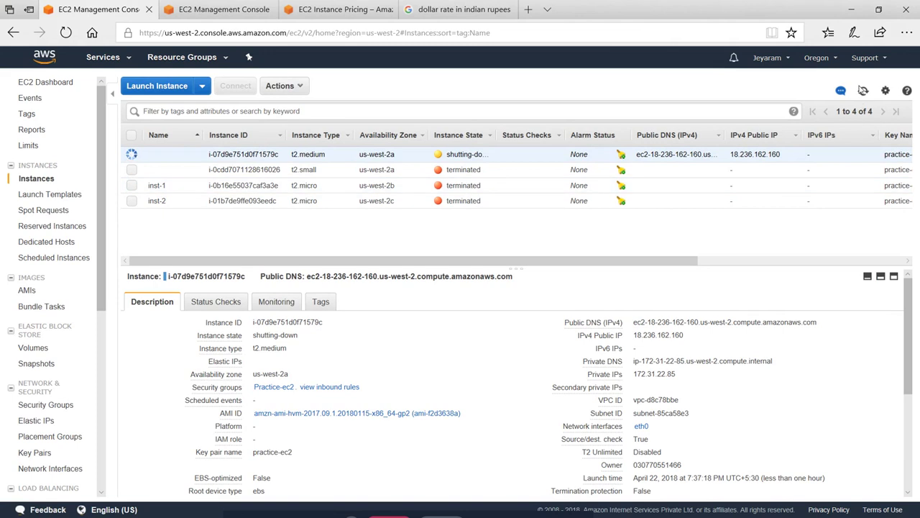
pyautogui.click(864, 90)
pyautogui.click(864, 92)
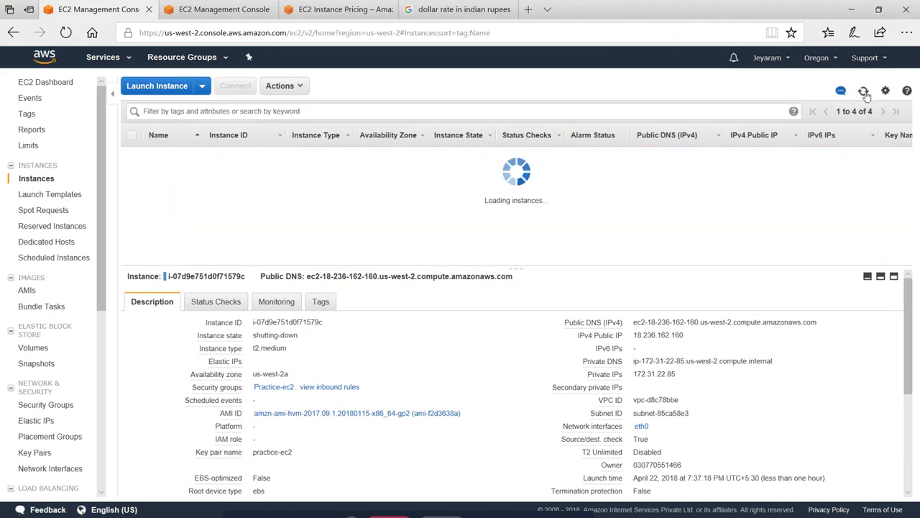
# - Review the t2.medium On-Demand price on the EC2 pricing page again and return to the Spot requests list
pyautogui.click(219, 10)
pyautogui.click(337, 10)
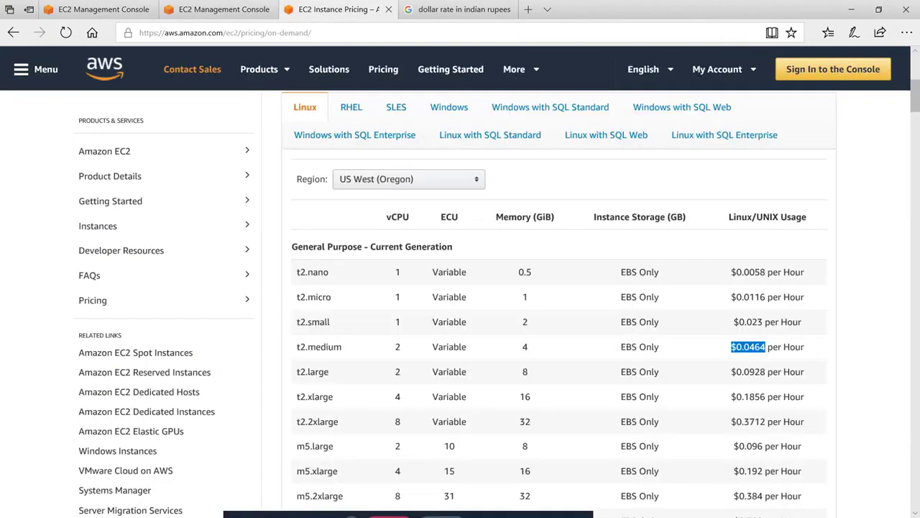
pyautogui.click(219, 9)
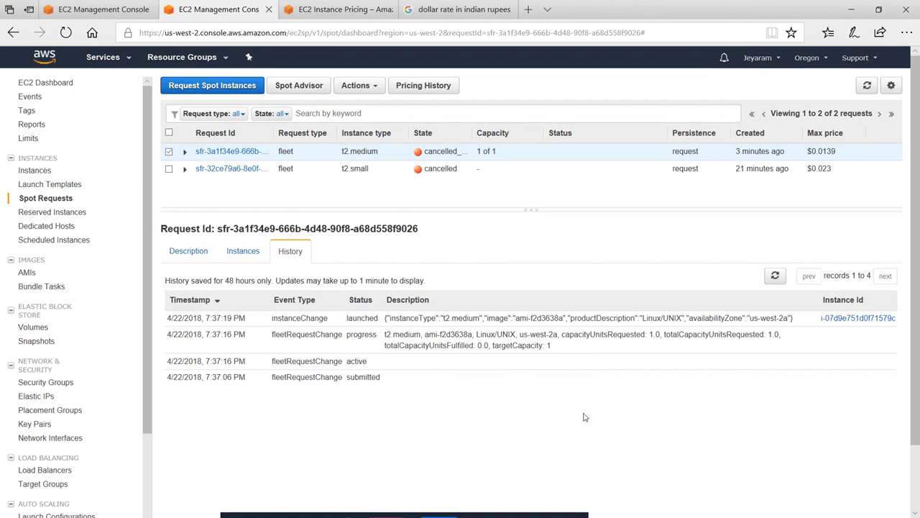